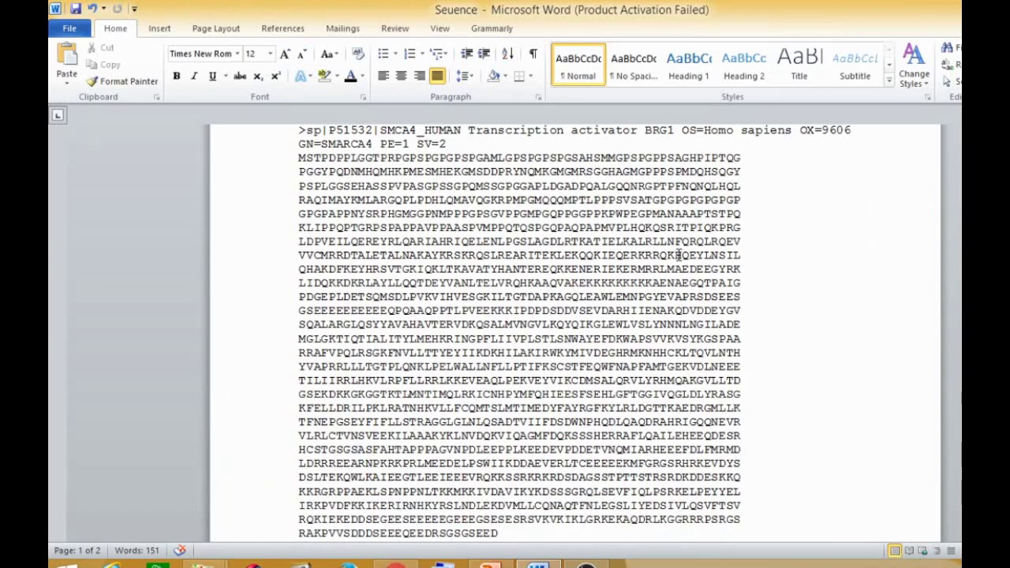
- Scroll up to the FASTA header of the SMARCA4 (P51532) sequence in the 'Seuence' document
scroll(681, 254, up, 1)
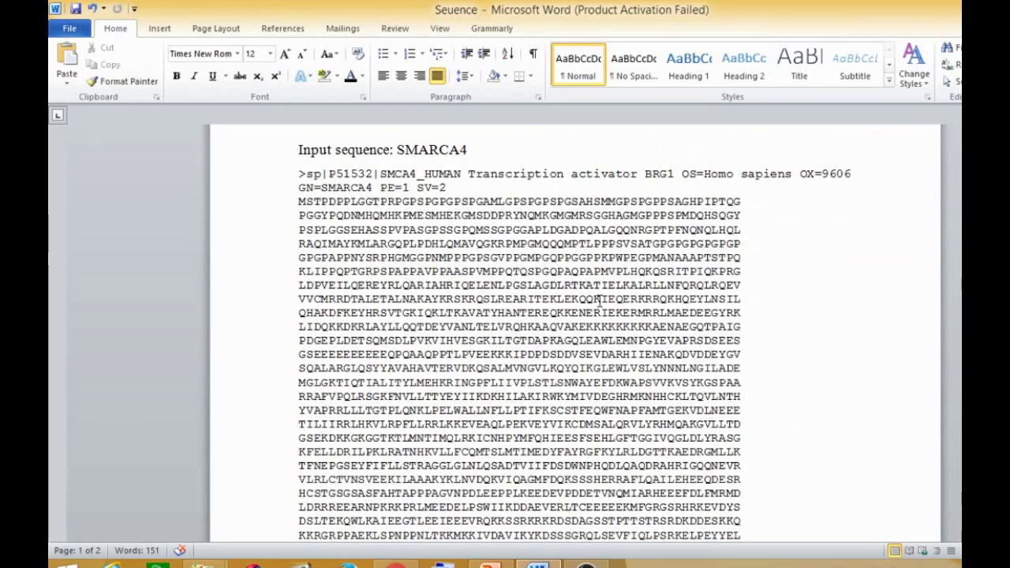
scroll(600, 301, down, 5)
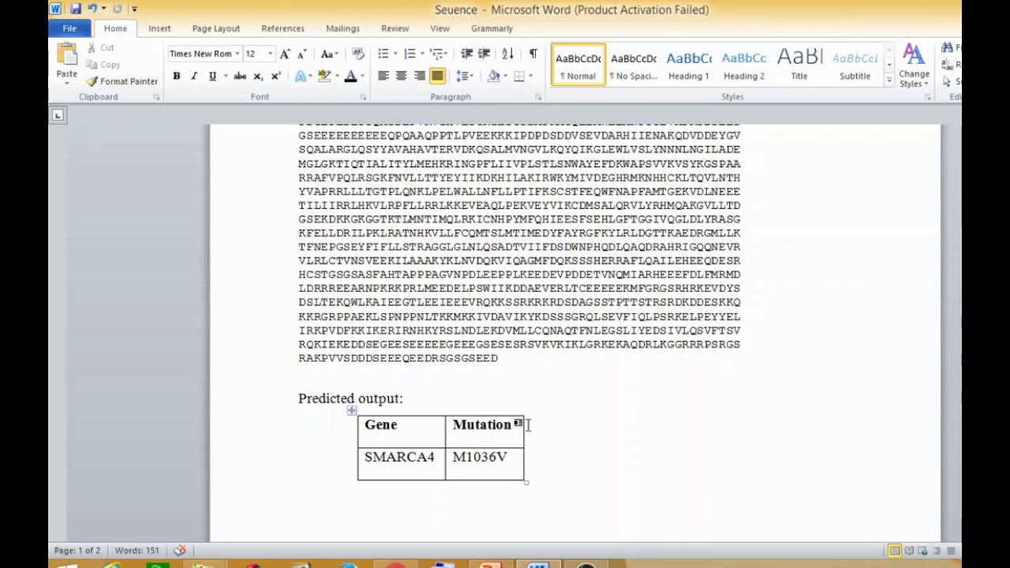
scroll(525, 426, up, 7)
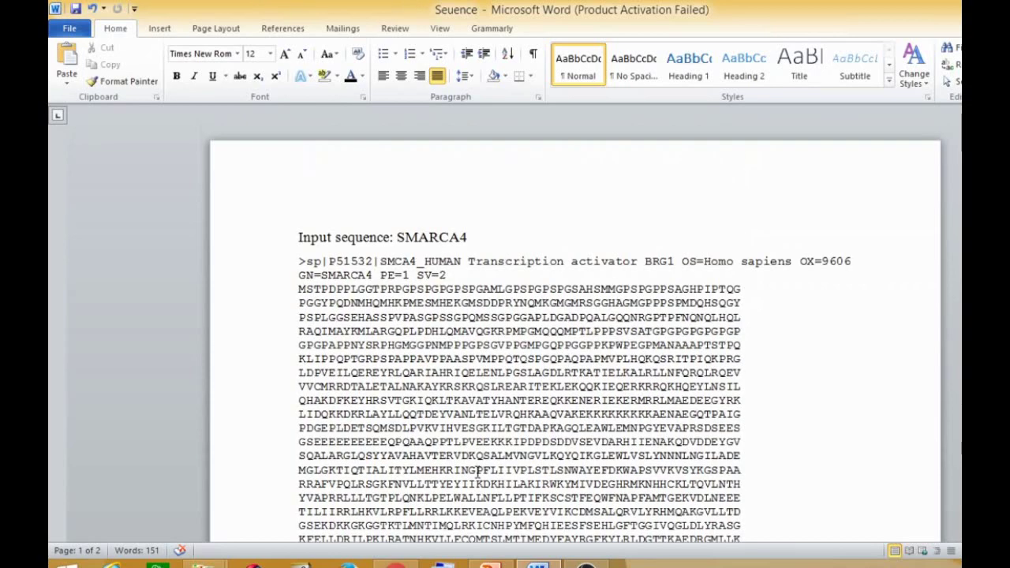
scroll(539, 364, down, 3)
scroll(539, 359, down, 4)
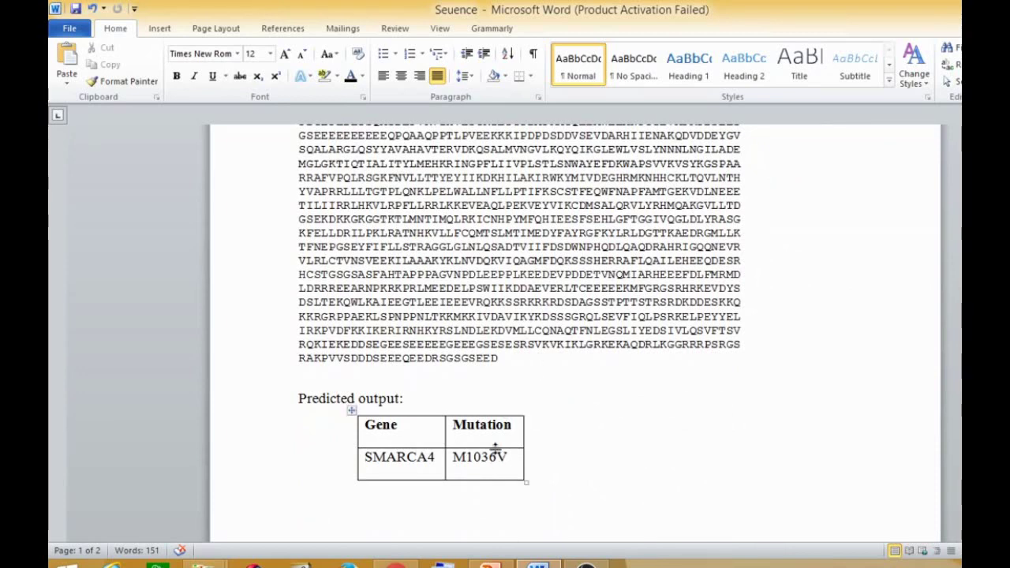
scroll(518, 344, up, 6)
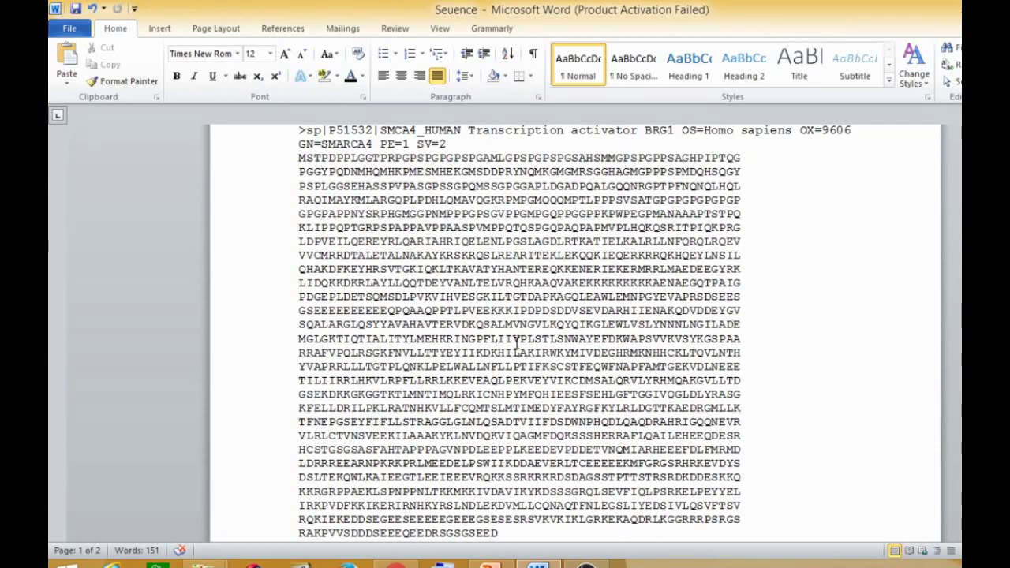
scroll(639, 431, down, 1)
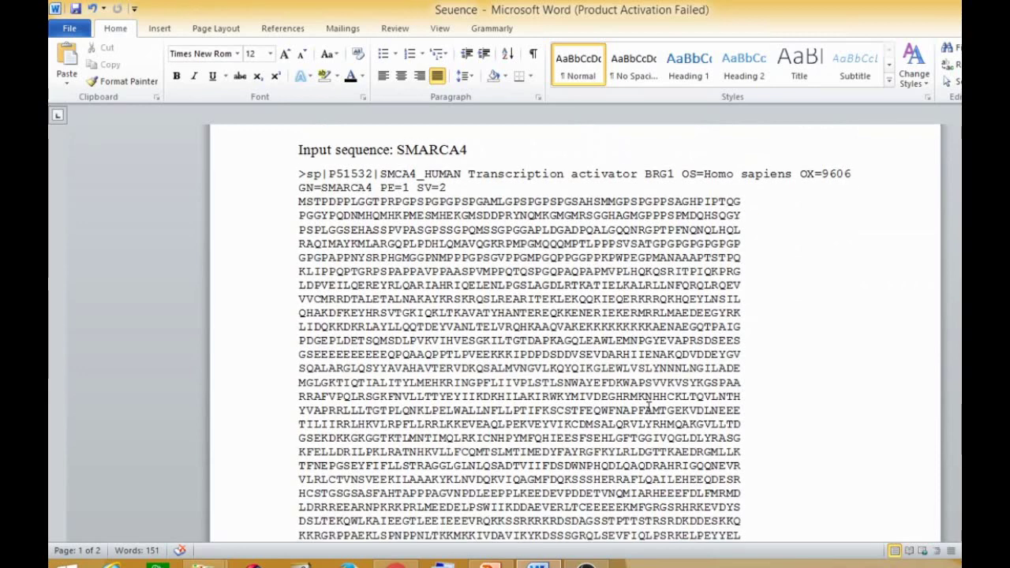
scroll(672, 426, down, 4)
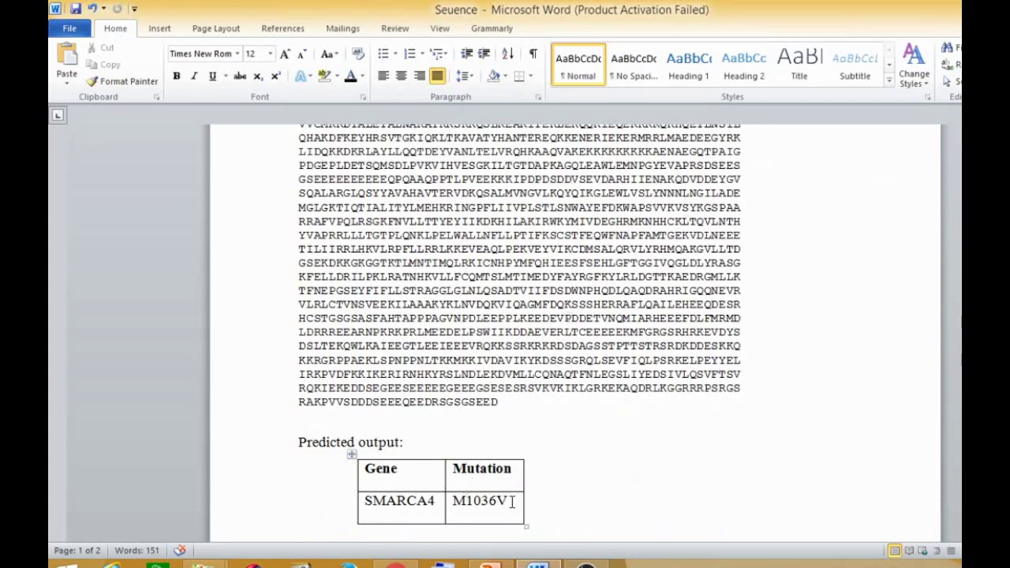
scroll(514, 339, up, 2)
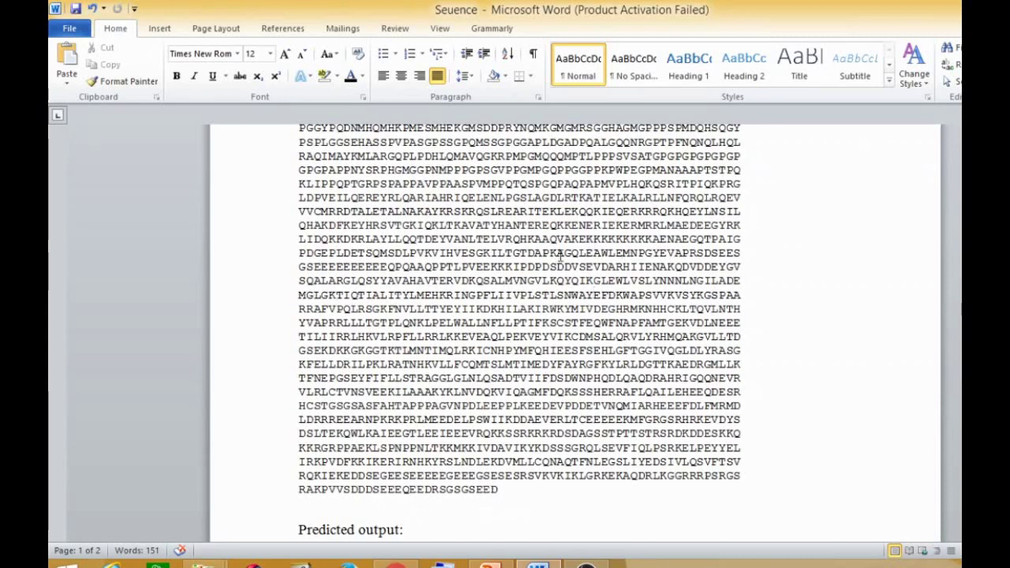
scroll(578, 265, down, 2)
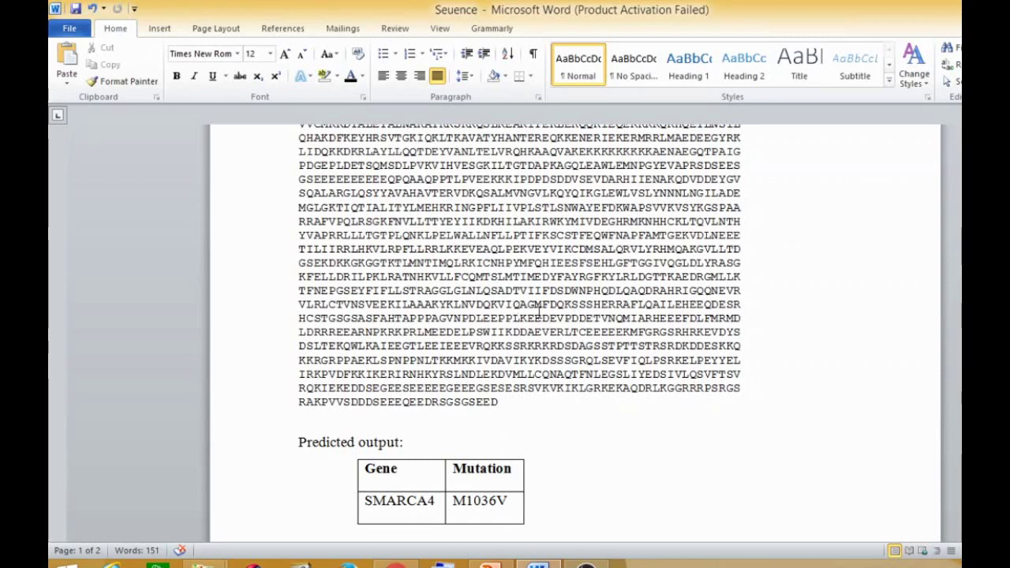
scroll(539, 312, up, 3)
scroll(562, 362, up, 2)
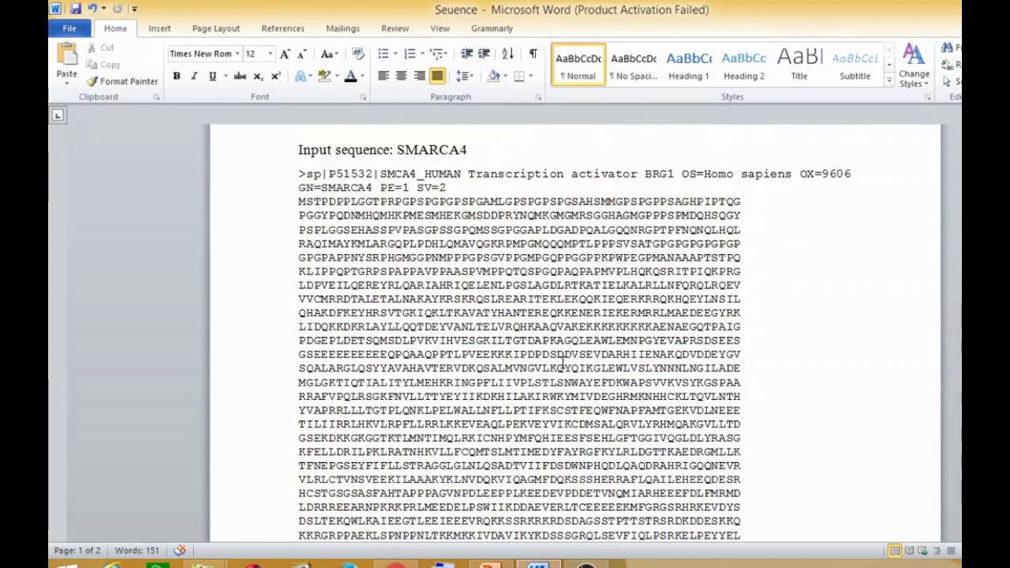
scroll(562, 362, down, 1)
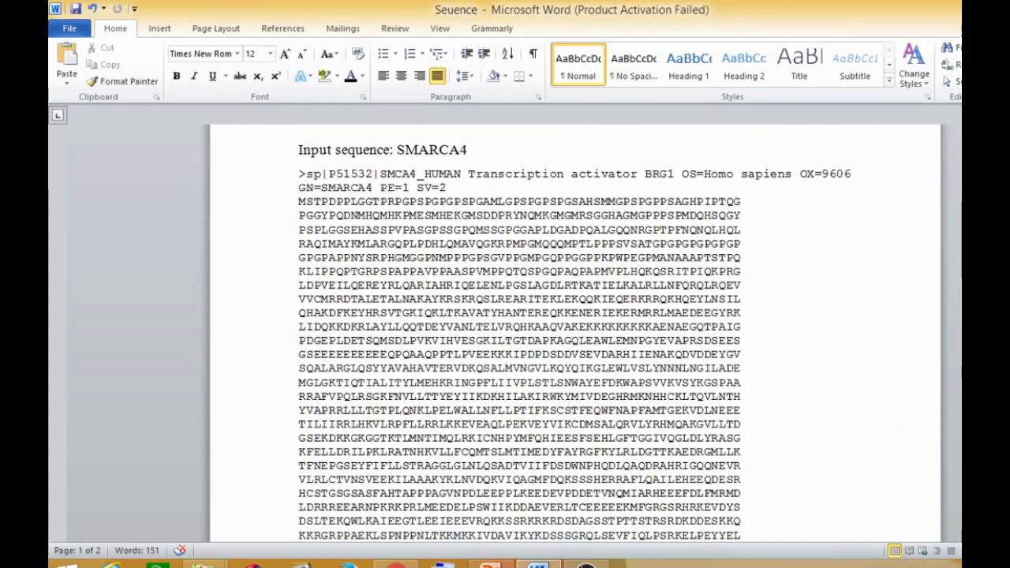
- Bring up the SIFT homepage in Chrome and scroll to the Single Protein Tools
click(437, 563)
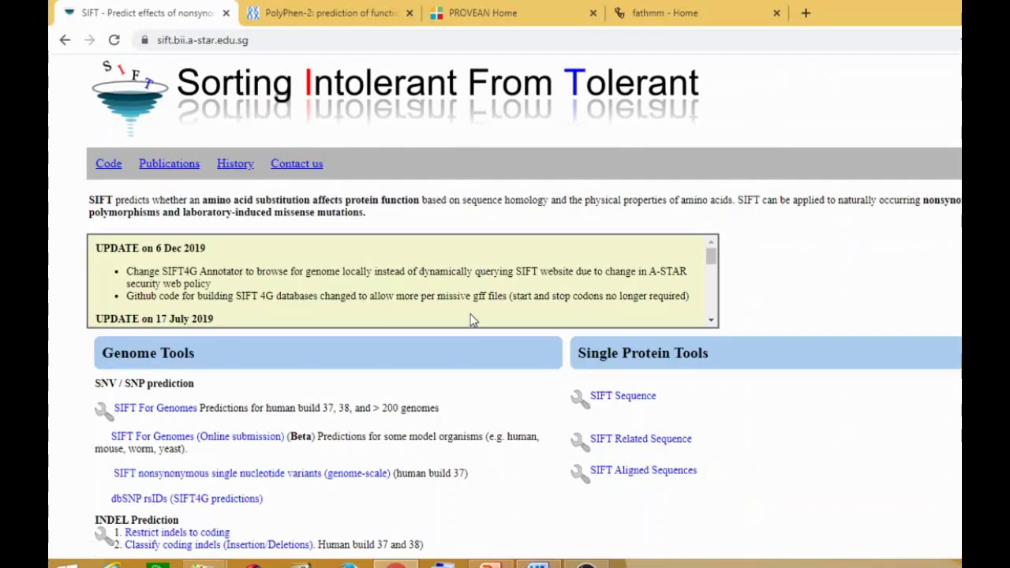
scroll(470, 320, down, 1)
scroll(798, 358, down, 1)
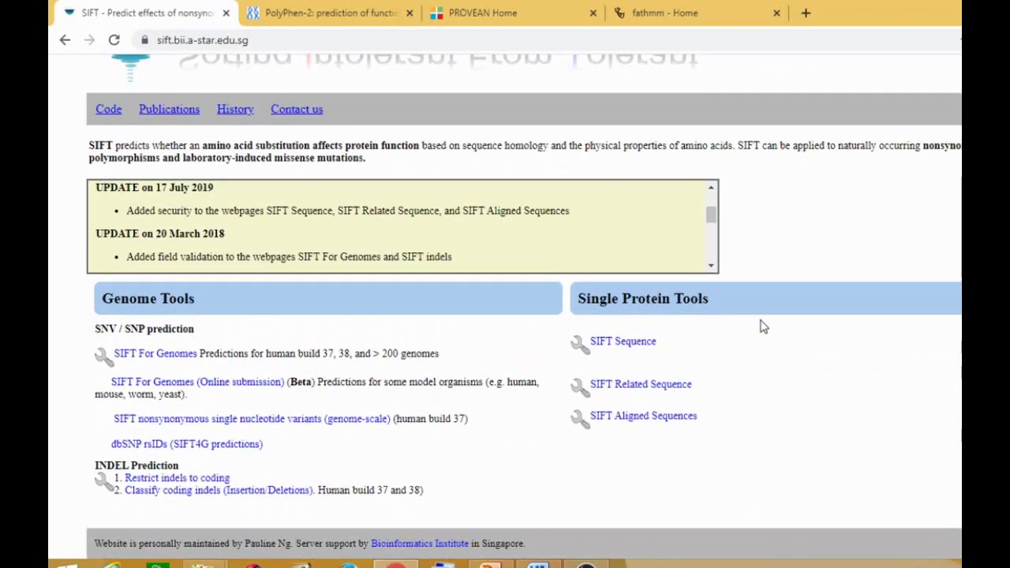
- Open the SIFT Sequence form, then go back to the SMARCA4 document in Word
click(634, 353)
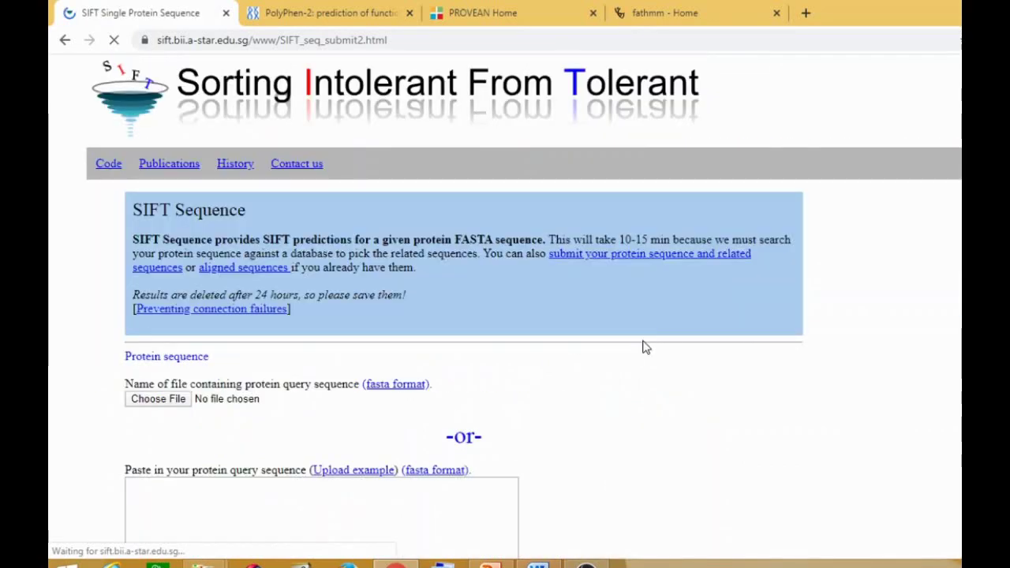
scroll(644, 347, down, 3)
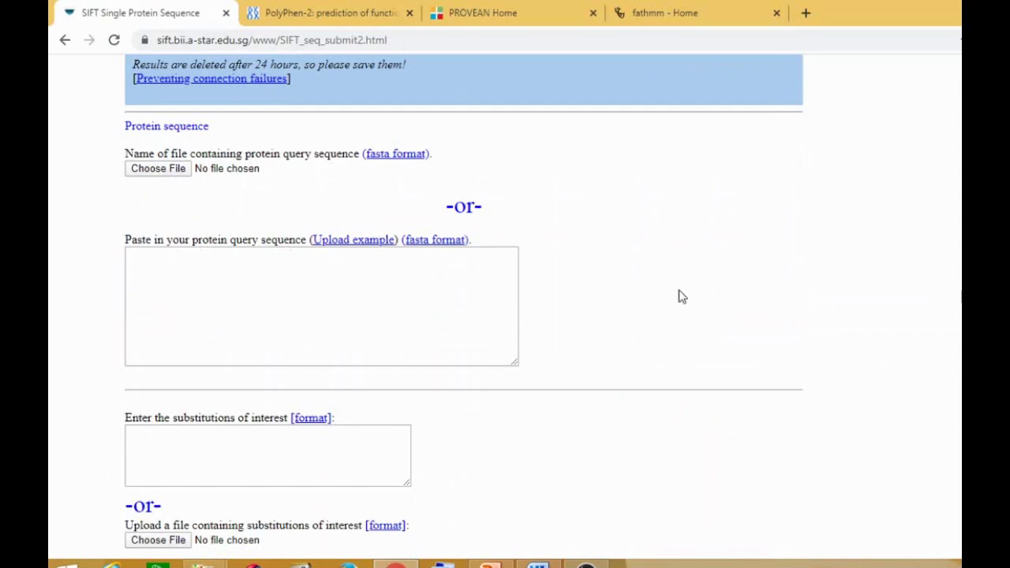
click(430, 241)
scroll(677, 272, down, 1)
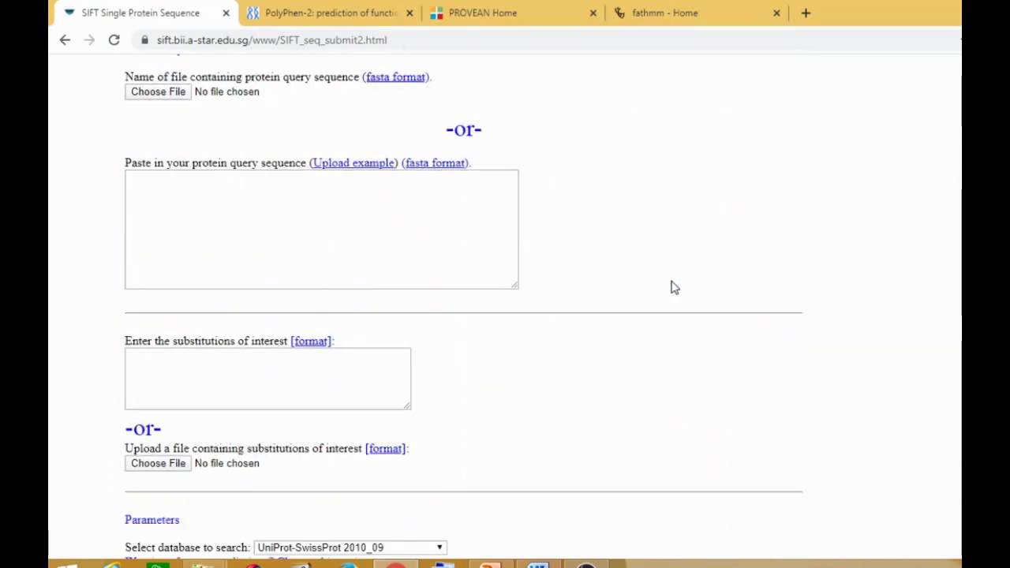
click(537, 565)
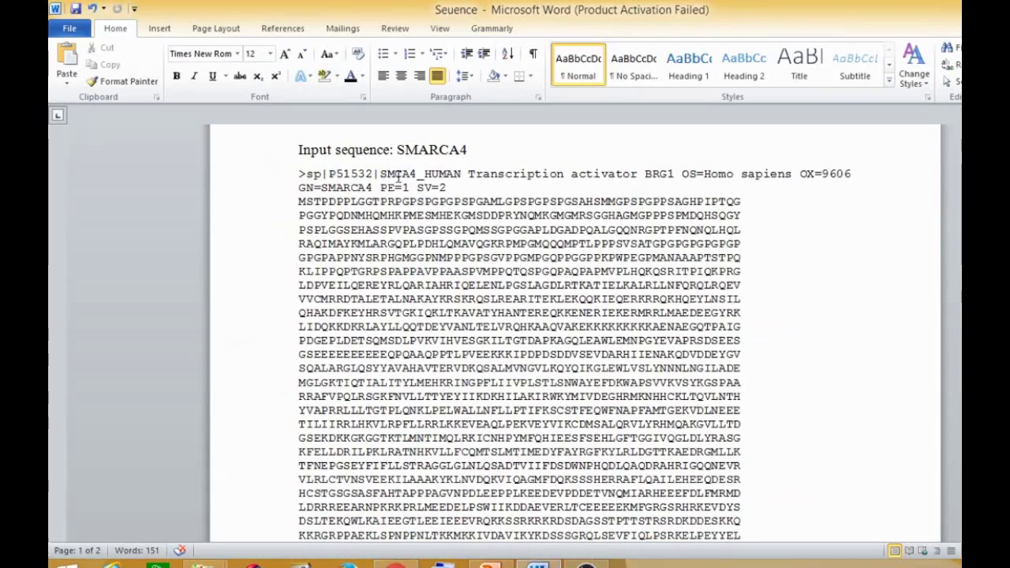
- Copy the whole SMARCA4 FASTA entry from Word and minimize Word to reveal the SIFT form
drag(298, 174, 558, 465)
right_click(533, 376)
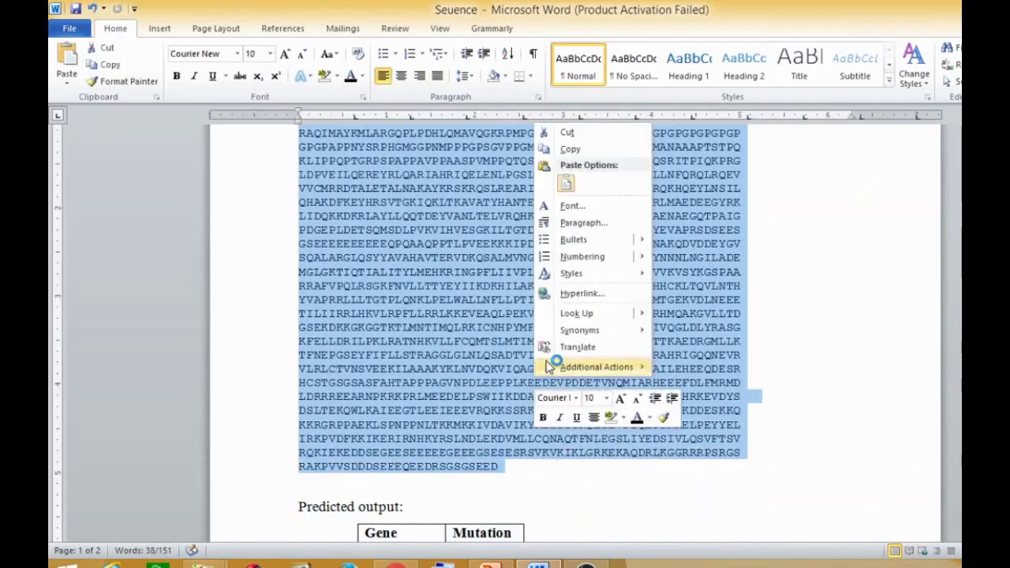
click(570, 150)
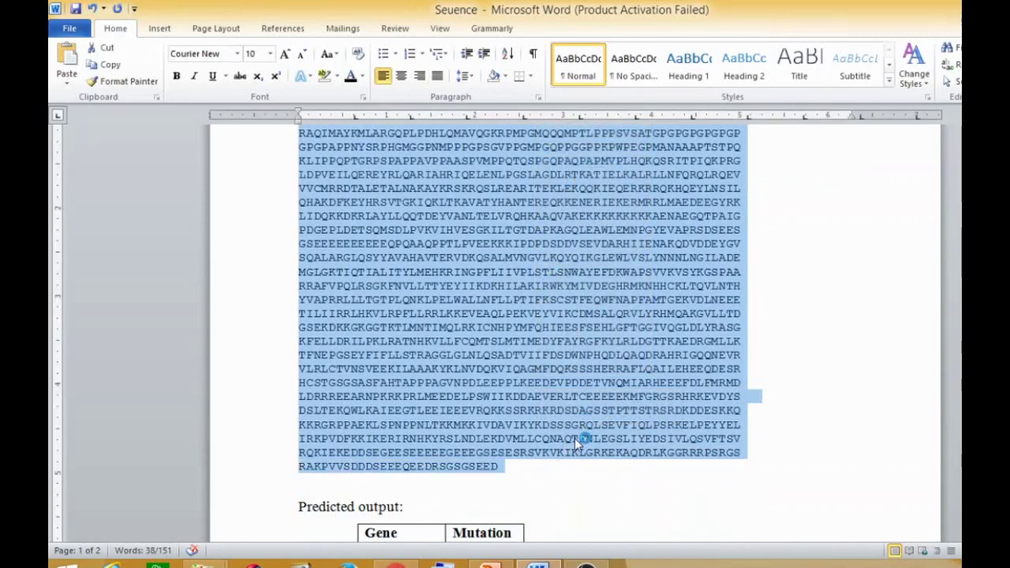
click(552, 562)
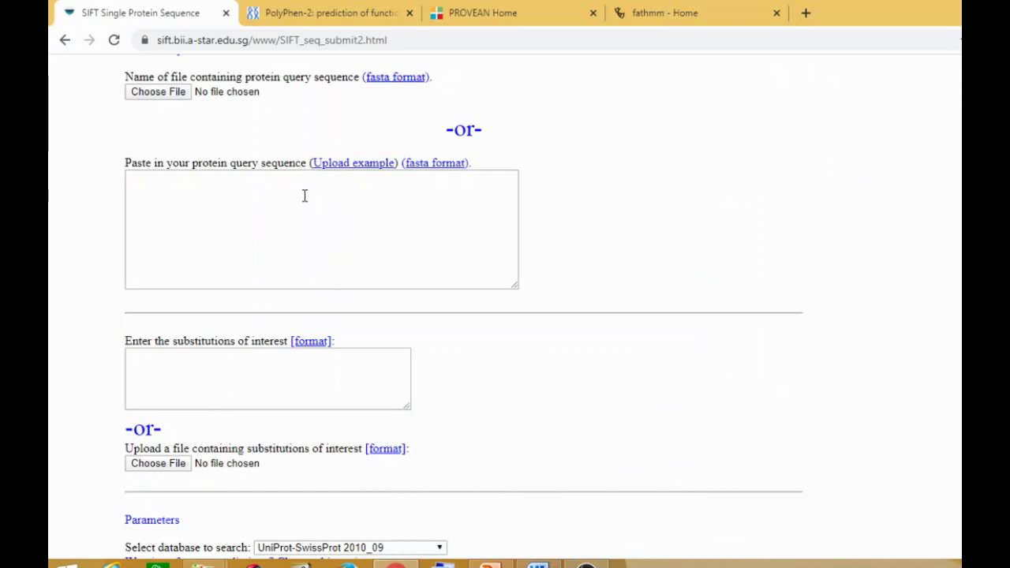
- Paste the SMARCA4 sequence into SIFT's query box and delete the trailing empty line
click(305, 196)
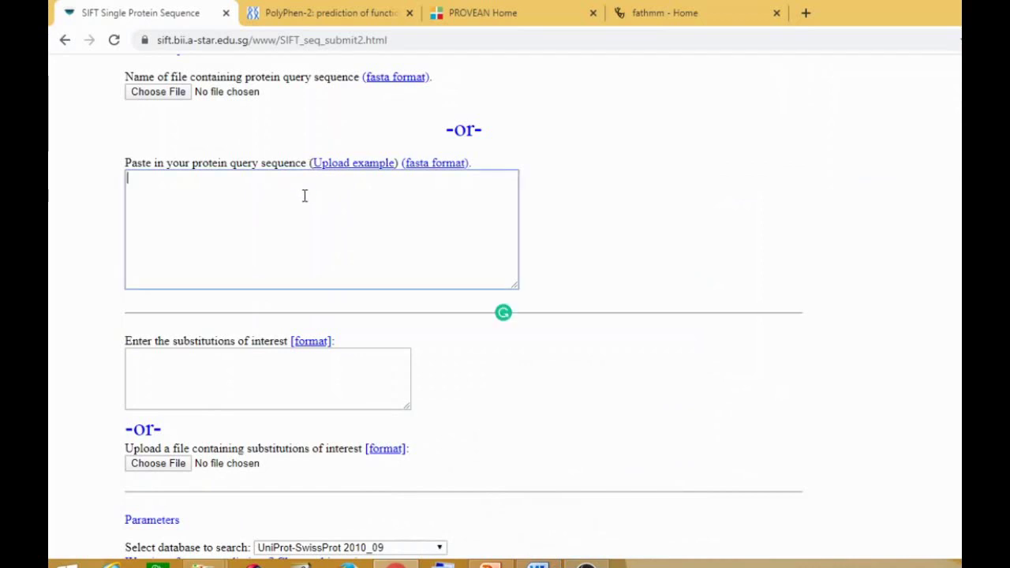
right_click(305, 196)
click(345, 286)
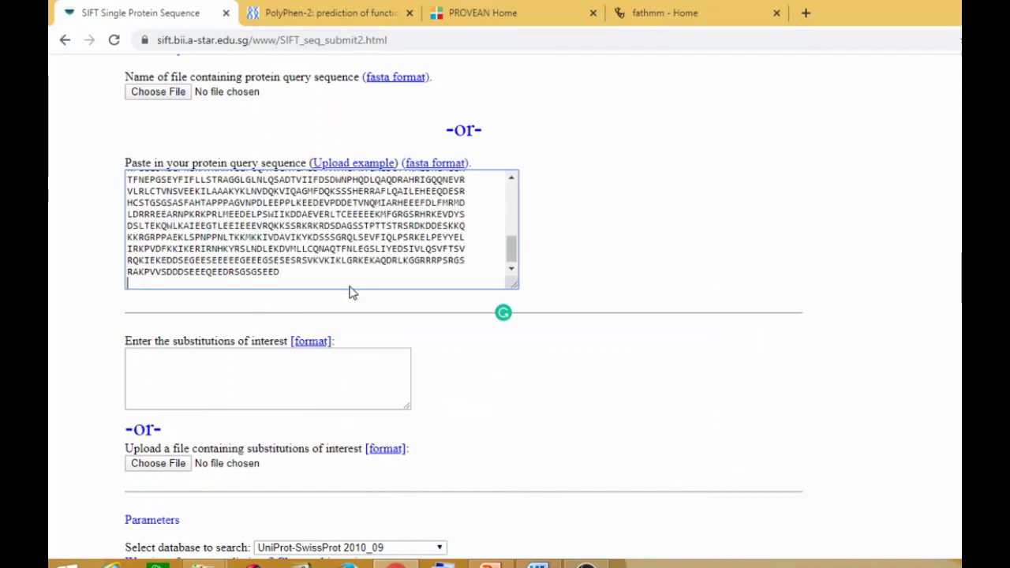
key(BackSpace)
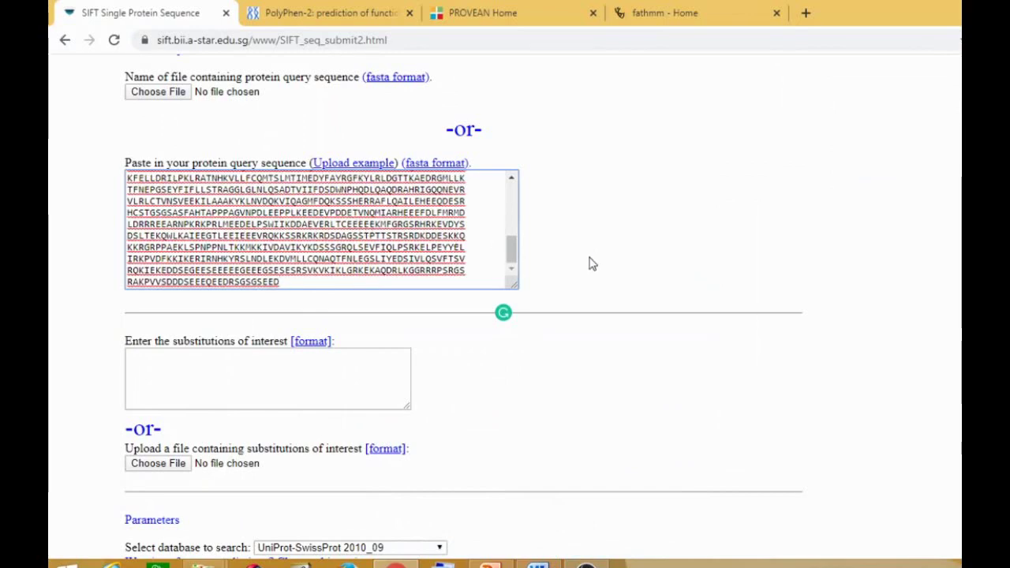
scroll(605, 257, down, 2)
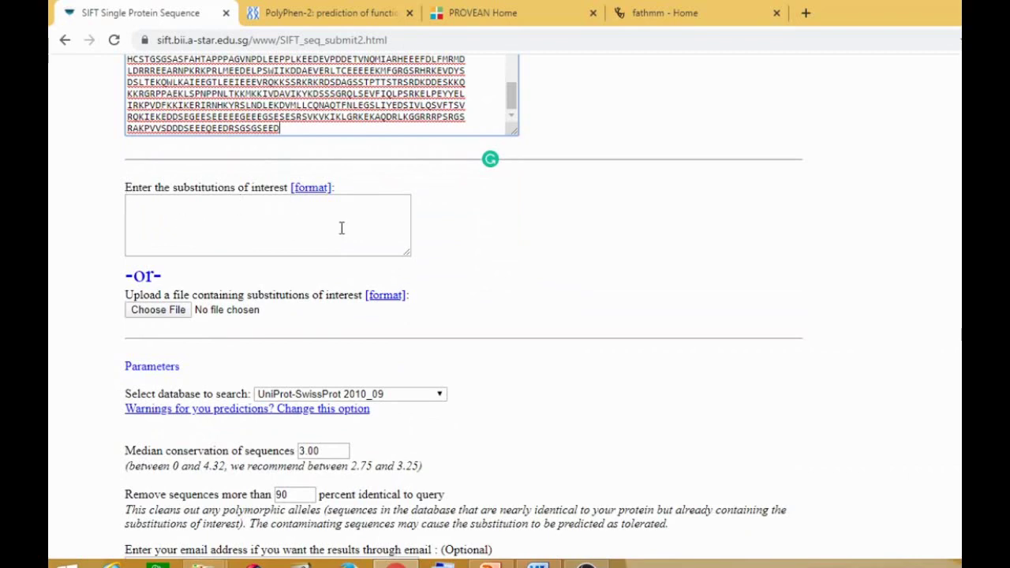
- Check the M1036V mutation in the Word document, then return to SIFT's substitutions field
click(537, 562)
scroll(499, 397, down, 3)
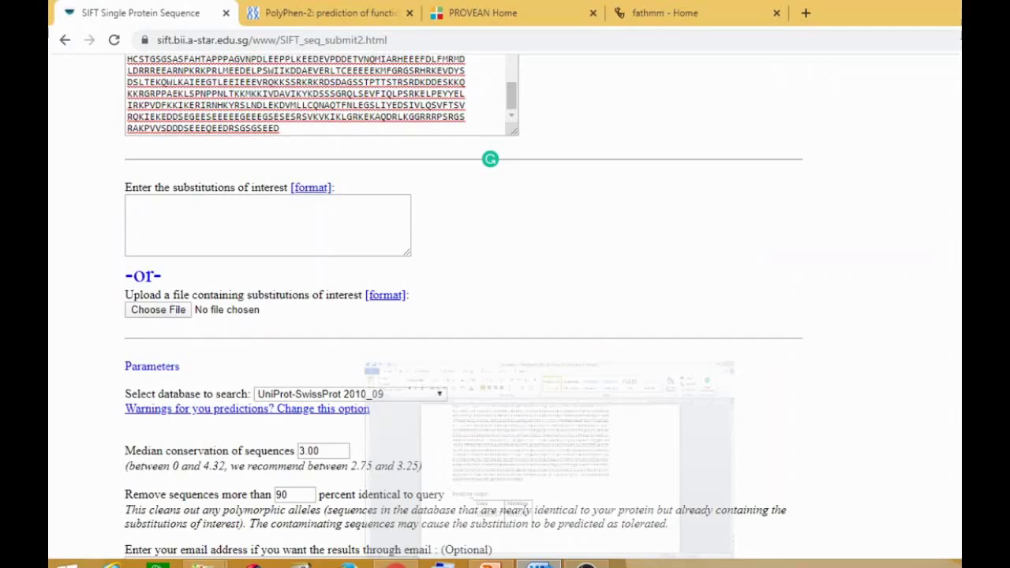
click(545, 562)
click(247, 222)
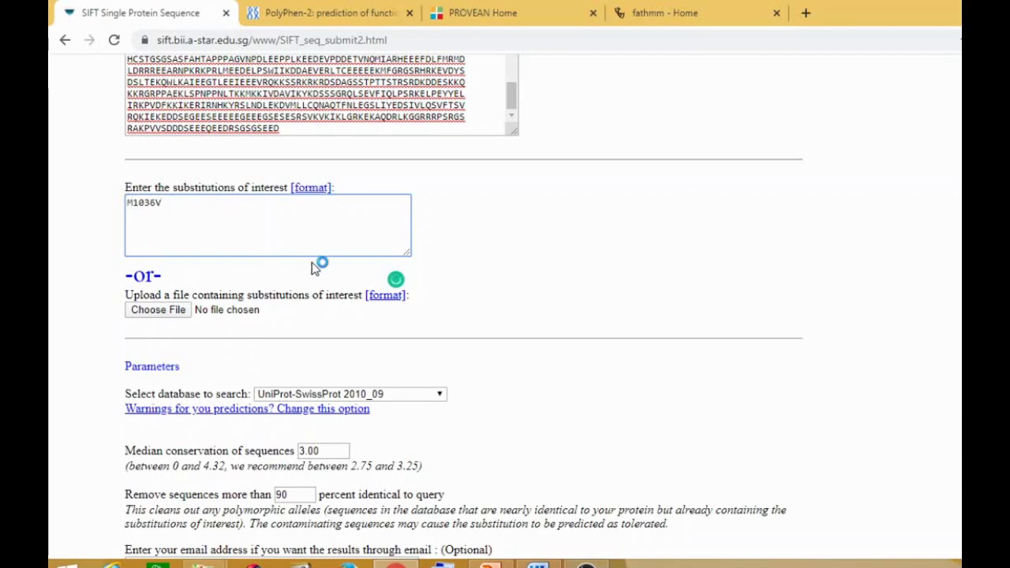
- Submit the SMARCA4 query with substitution M1036V to SIFT
scroll(588, 260, down, 2)
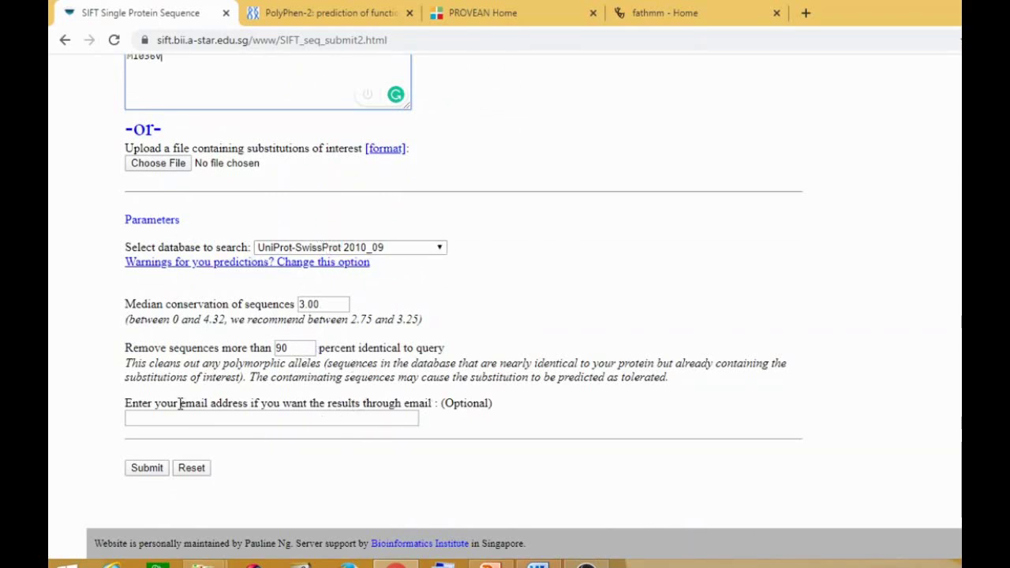
click(146, 468)
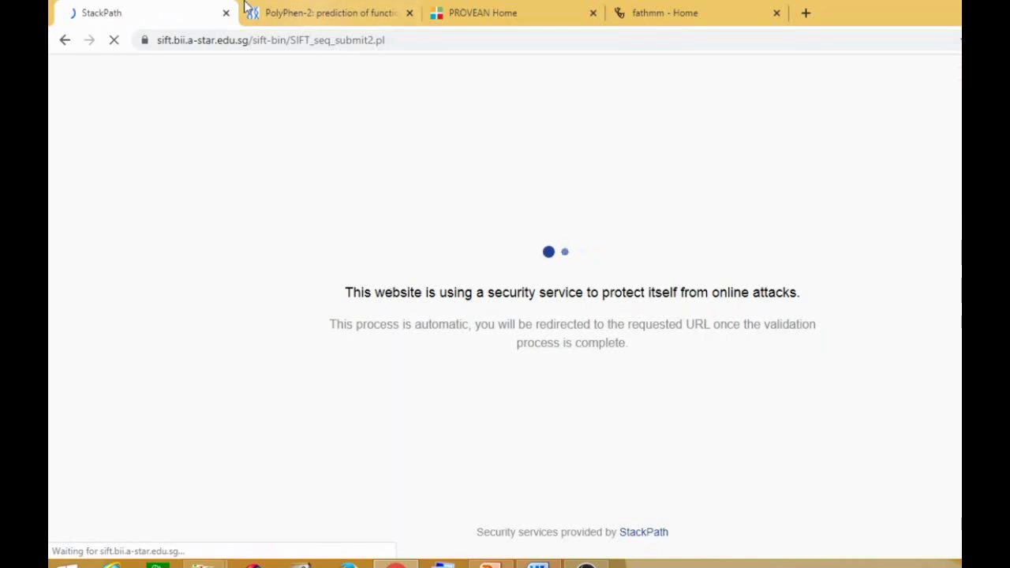
- Paste the SMARCA4 FASTA sequence into the PolyPhen-2 query form
click(304, 8)
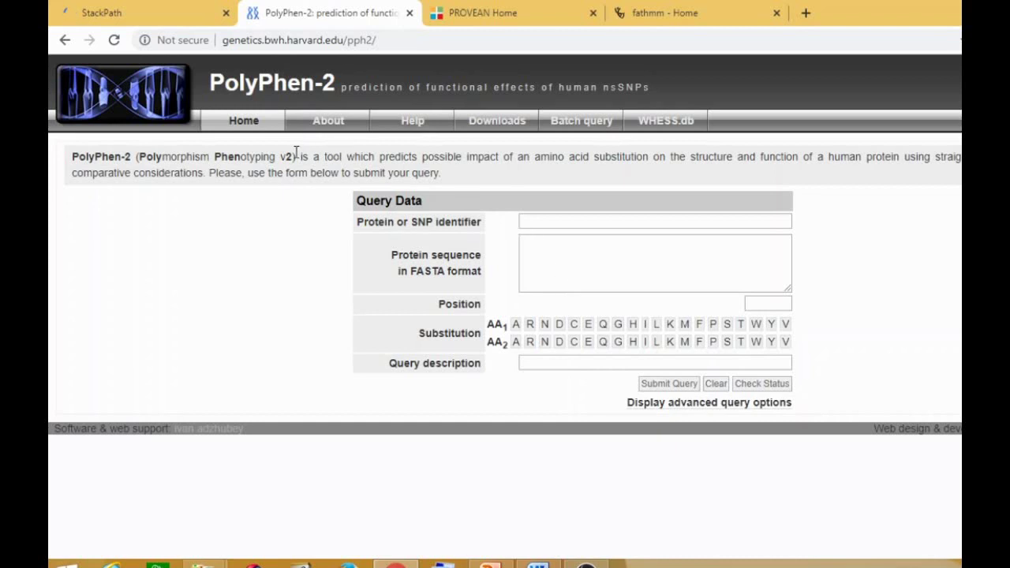
mouse_move(413, 224)
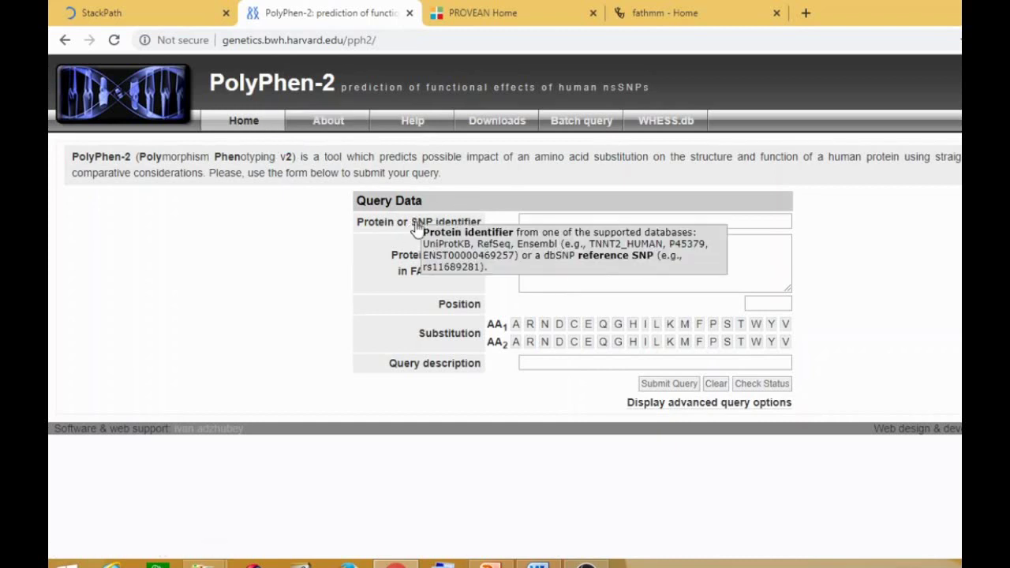
mouse_move(474, 273)
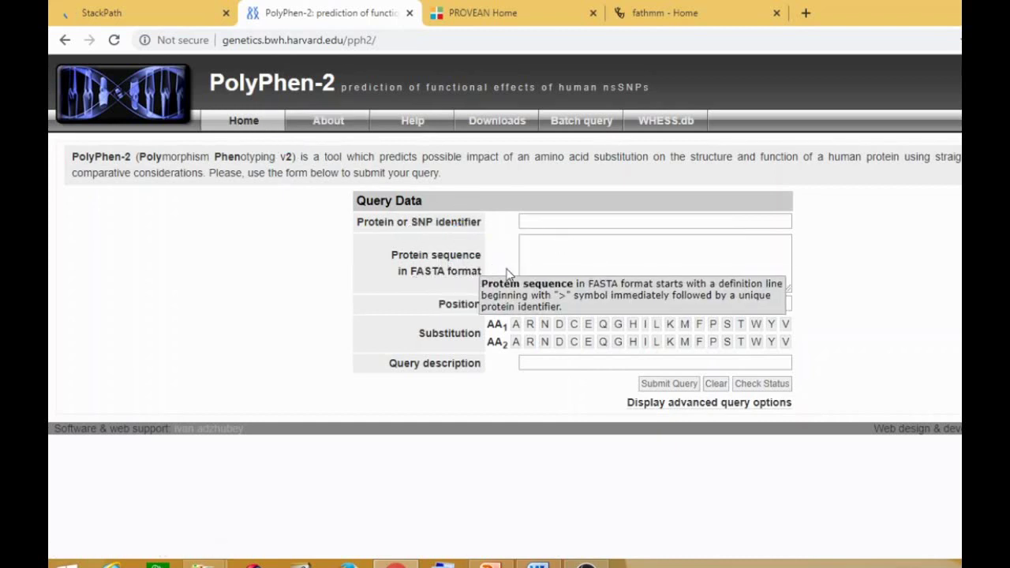
click(546, 254)
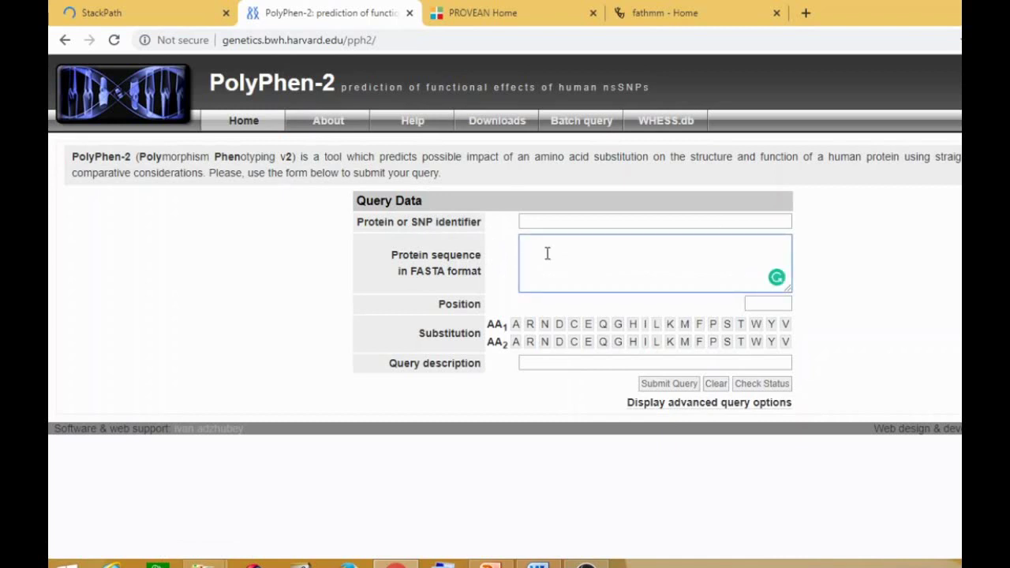
key(ctrl+v)
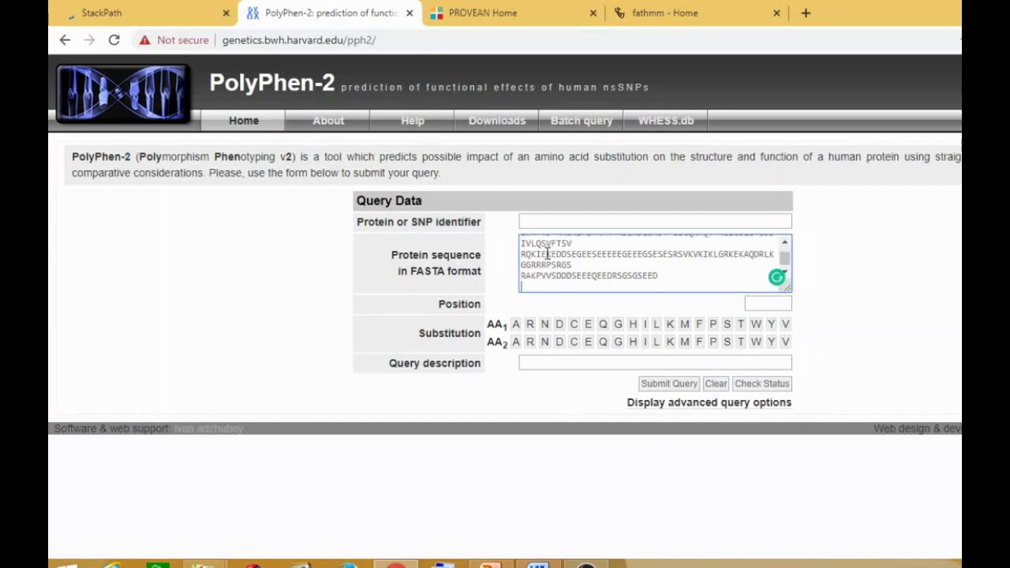
scroll(546, 254, up, 2)
scroll(638, 261, up, 3)
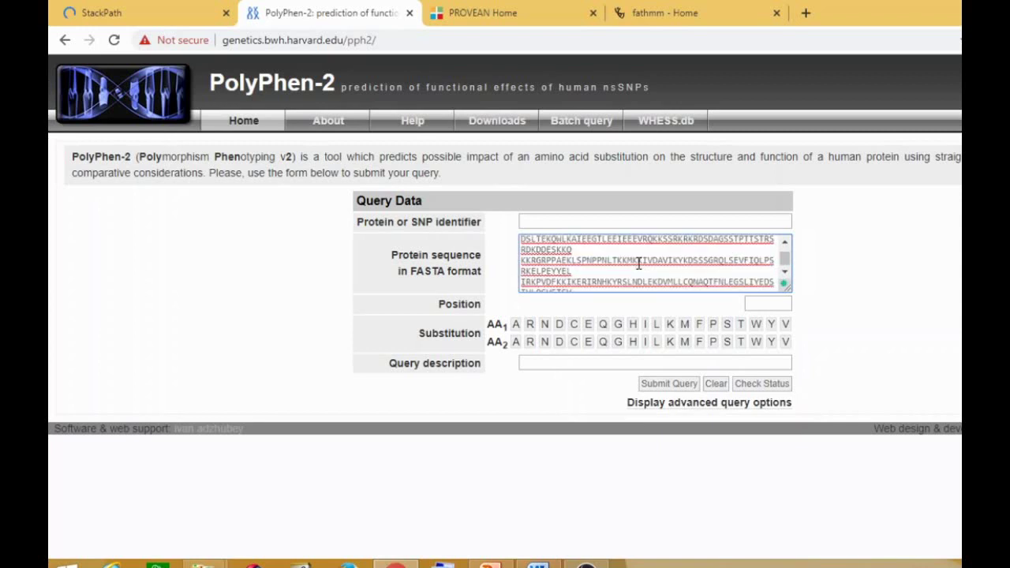
scroll(640, 264, up, 3)
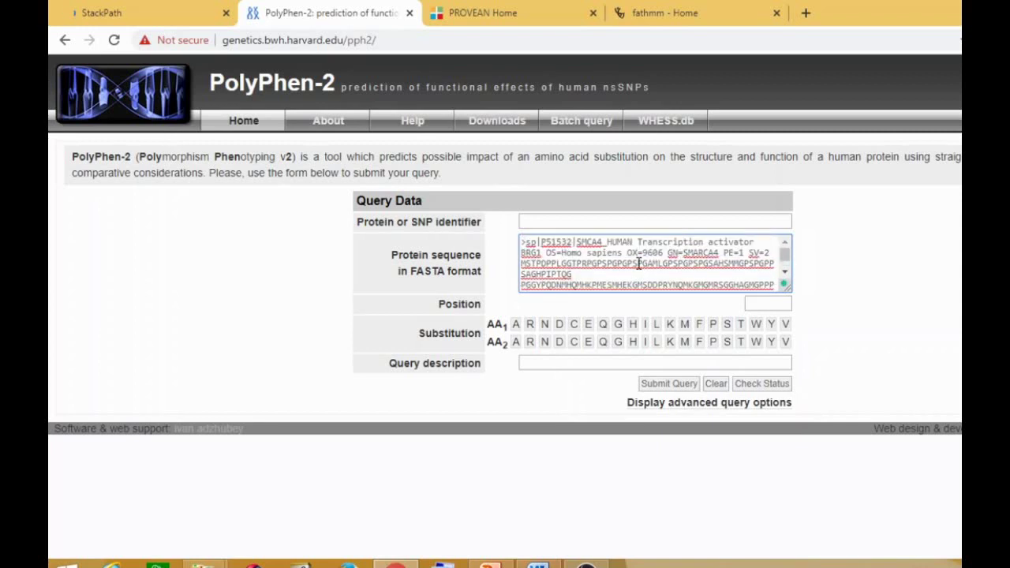
scroll(640, 265, down, 6)
scroll(639, 264, up, 6)
scroll(639, 264, down, 9)
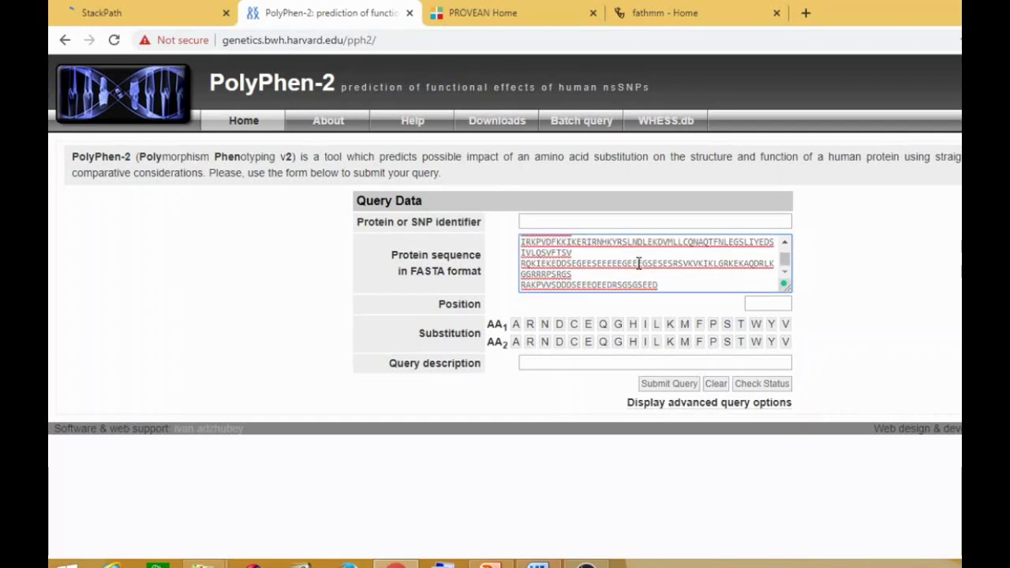
- Set position 1036, substitution M to V, and the query description 'Demo'
click(748, 303)
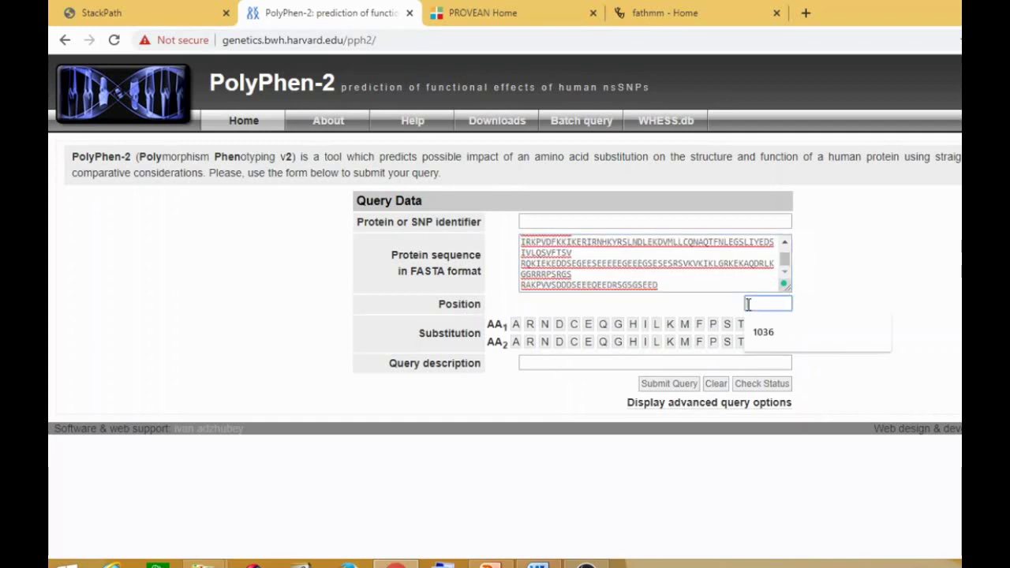
click(779, 327)
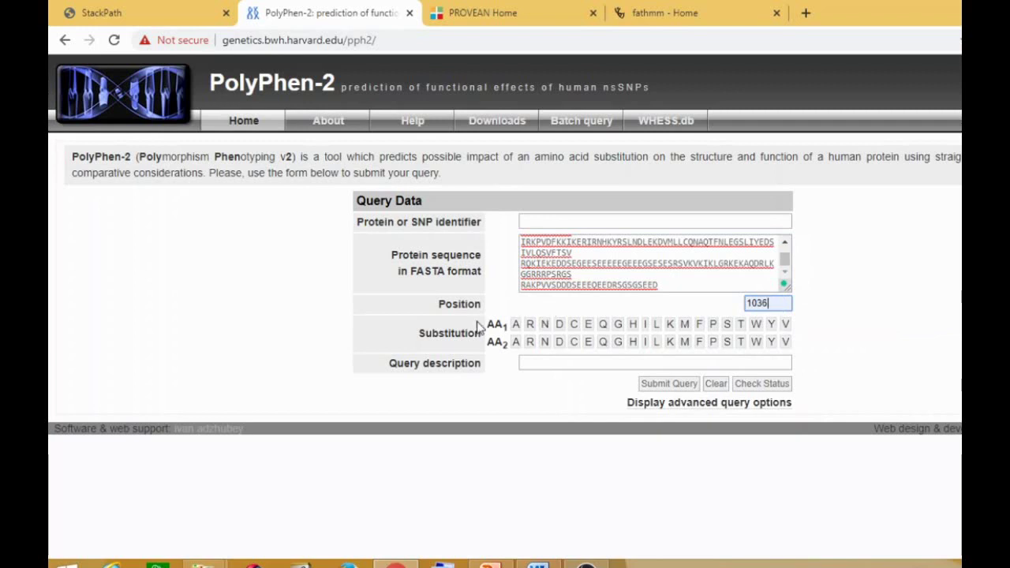
click(684, 326)
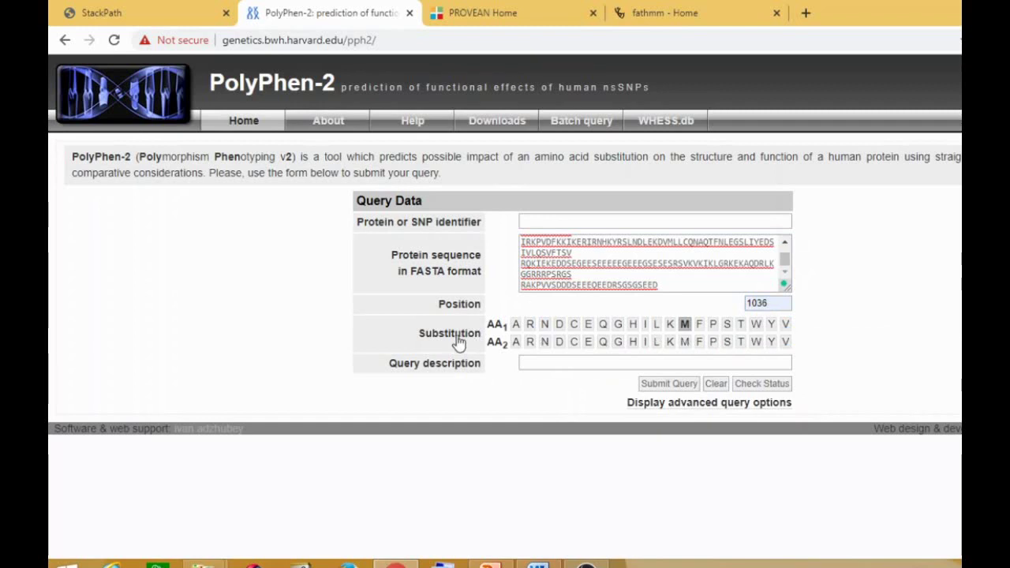
click(786, 341)
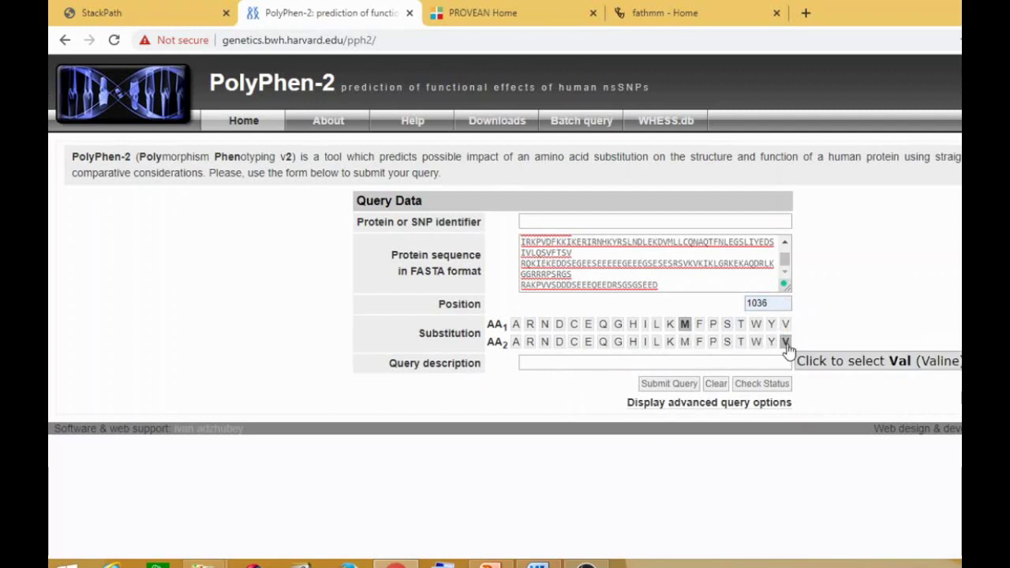
click(613, 366)
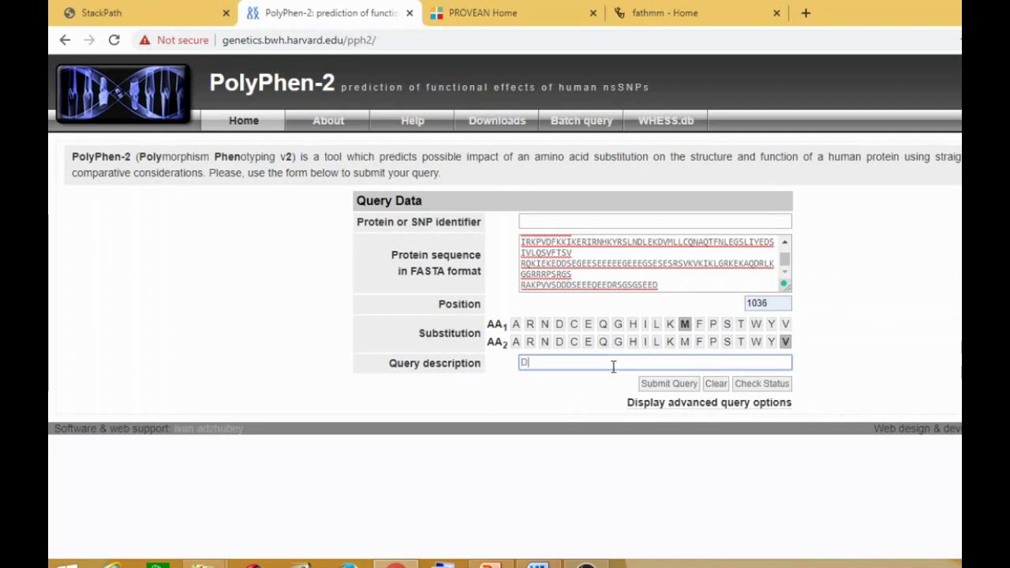
- Submit the PolyPhen-2 'Demo' query, then switch to the PROVEAN home page
click(656, 388)
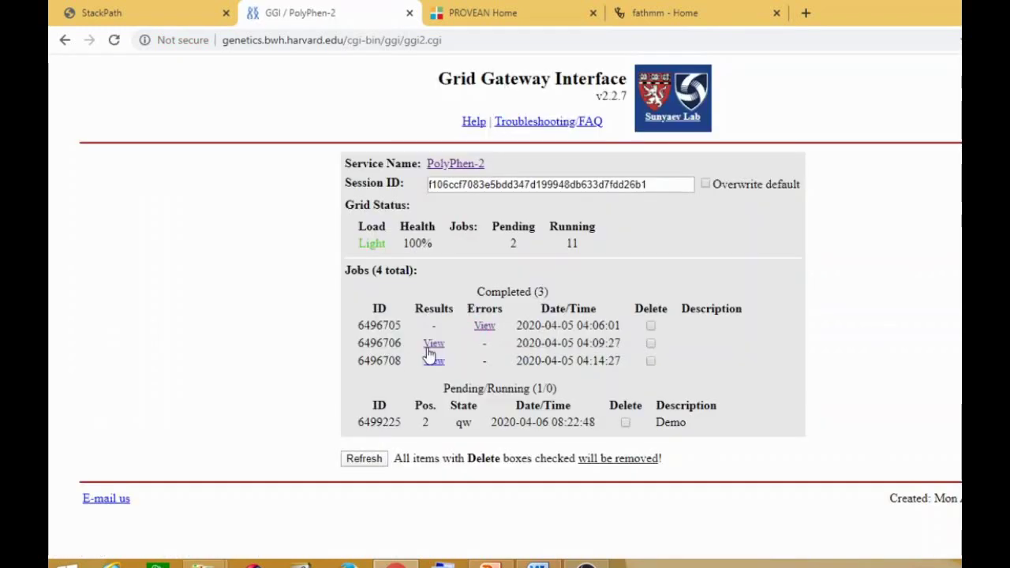
click(476, 8)
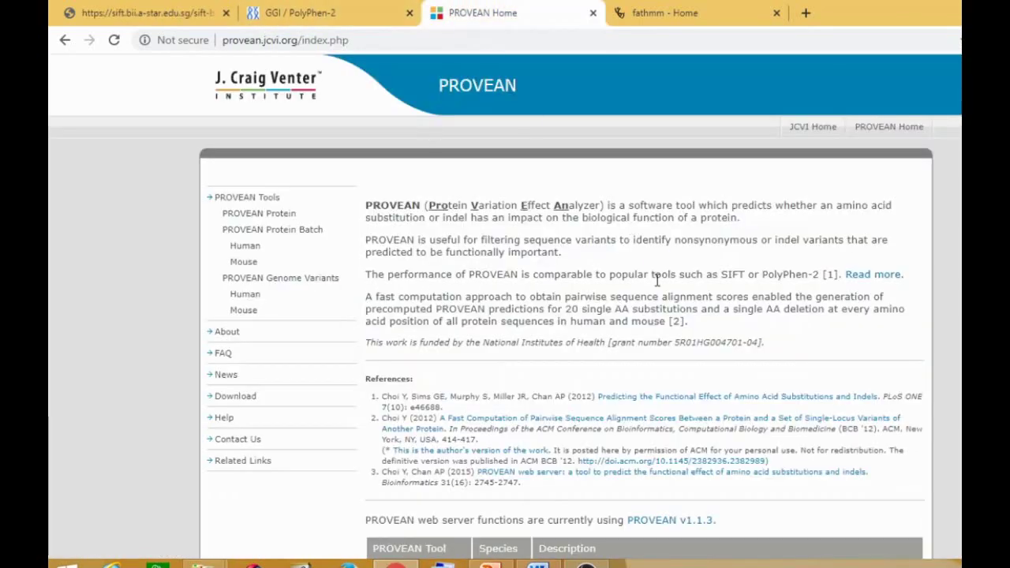
- Scroll the PROVEAN homepage to its tools table and open PROVEAN Protein
scroll(657, 280, down, 1)
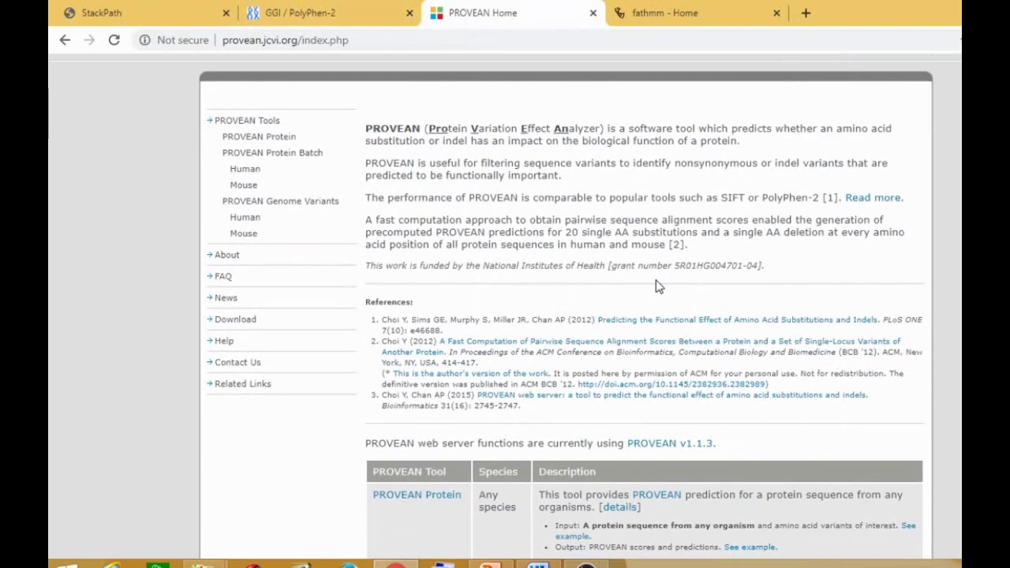
scroll(658, 276, up, 1)
scroll(657, 271, down, 4)
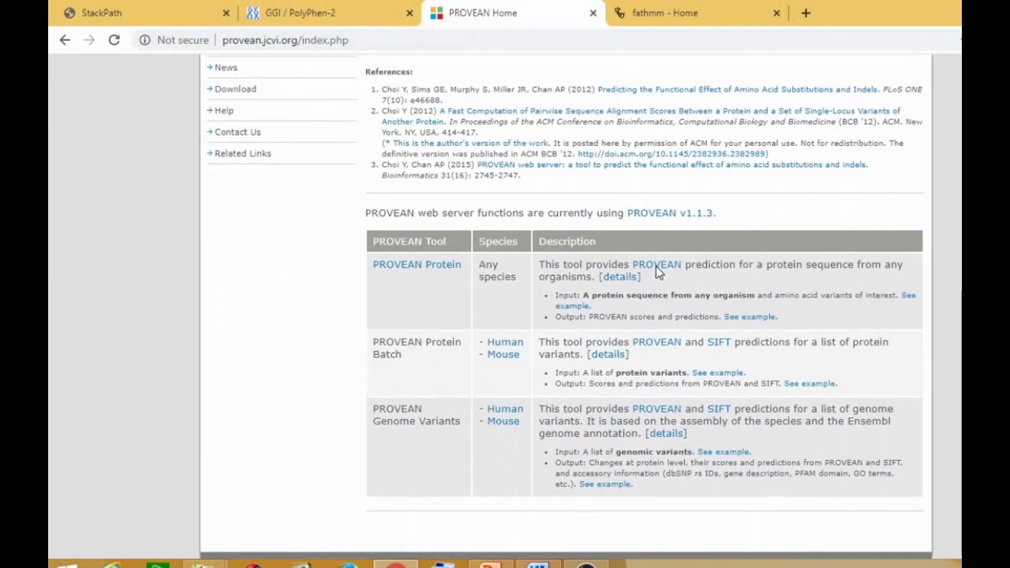
click(420, 272)
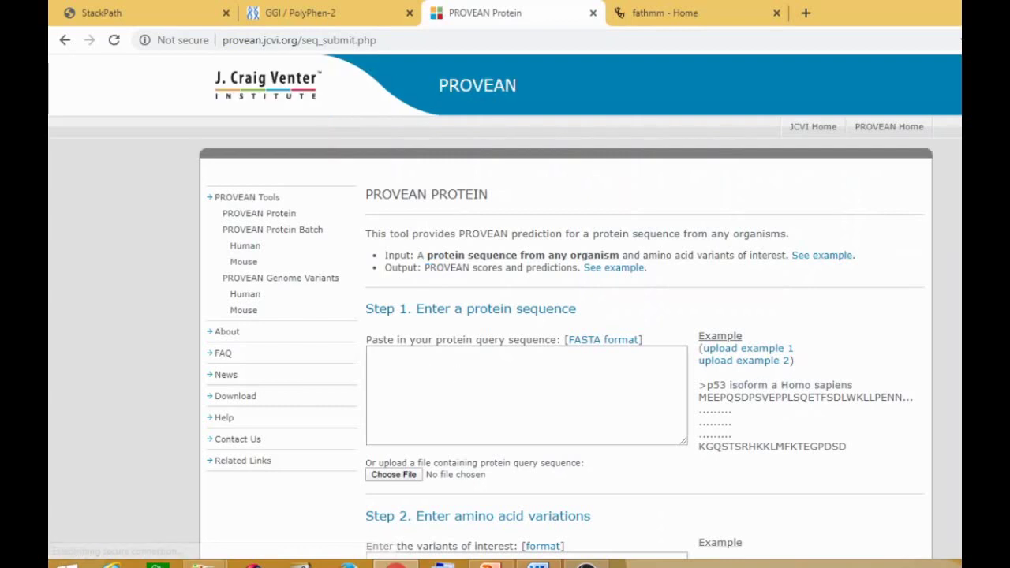
- Paste the SMARCA4 sequence, enter variant M1036V, and submit it to PROVEAN Protein
scroll(670, 379, down, 2)
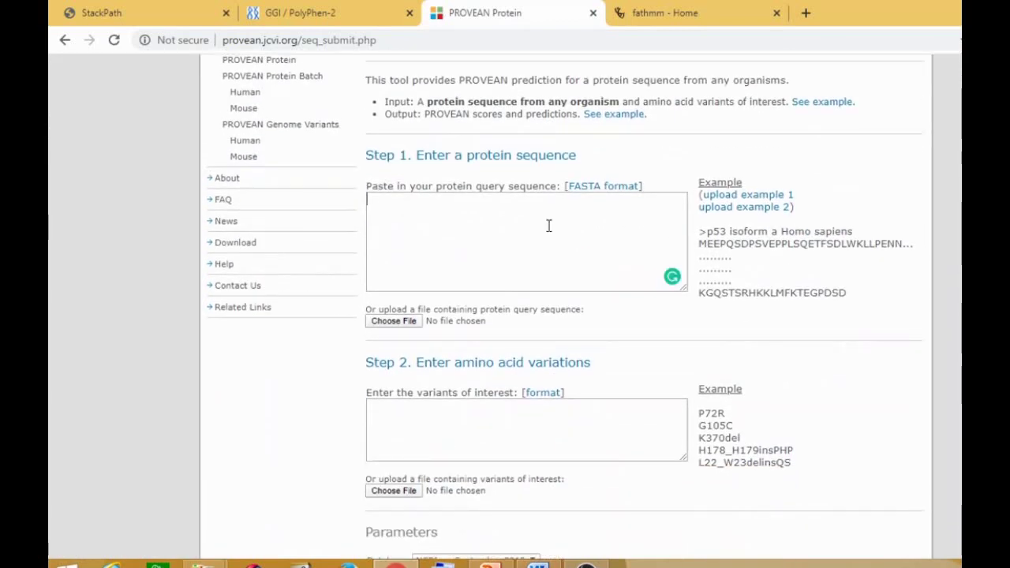
key(ctrl+v)
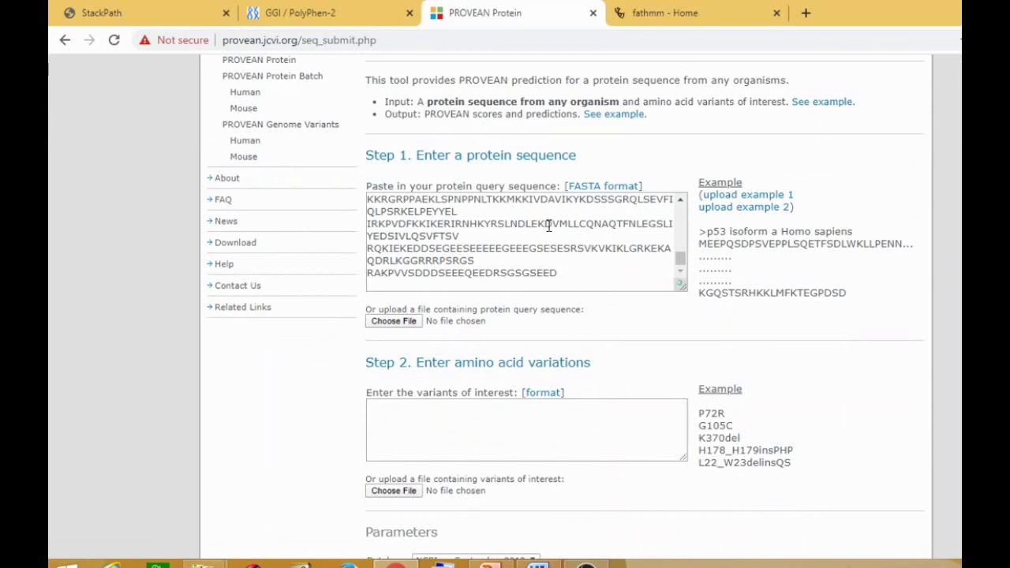
click(471, 417)
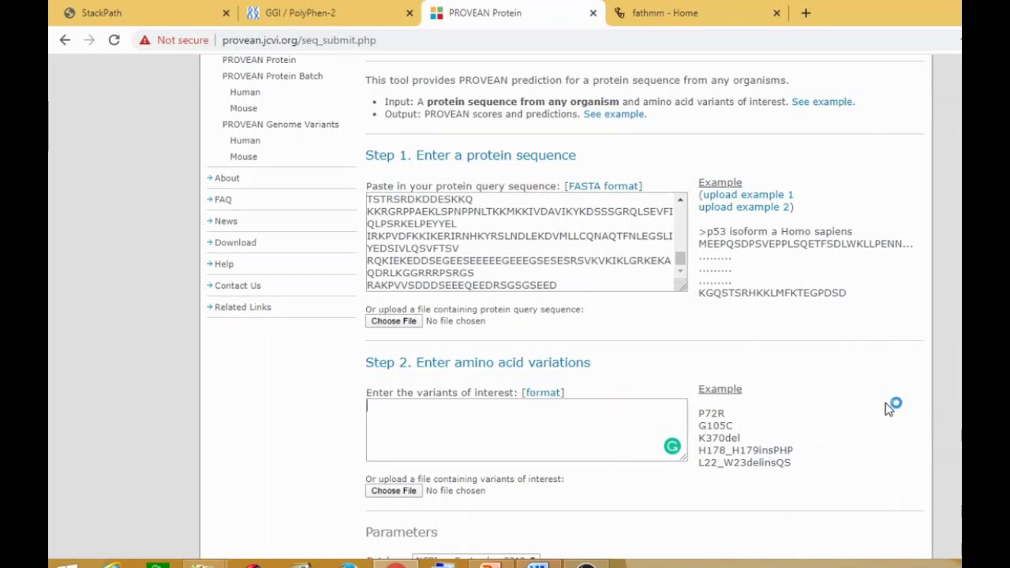
text(M1036V)
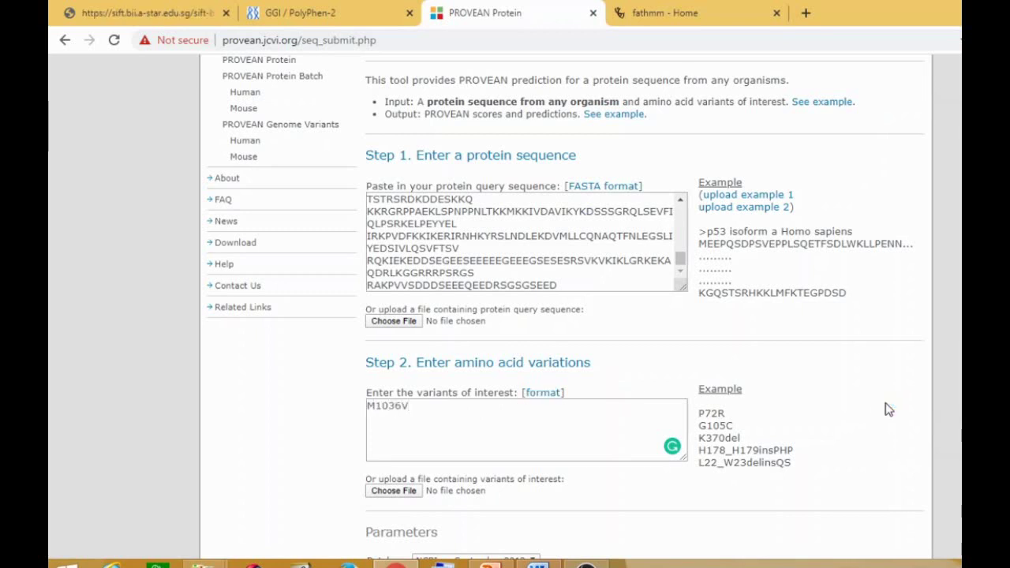
scroll(789, 371, down, 2)
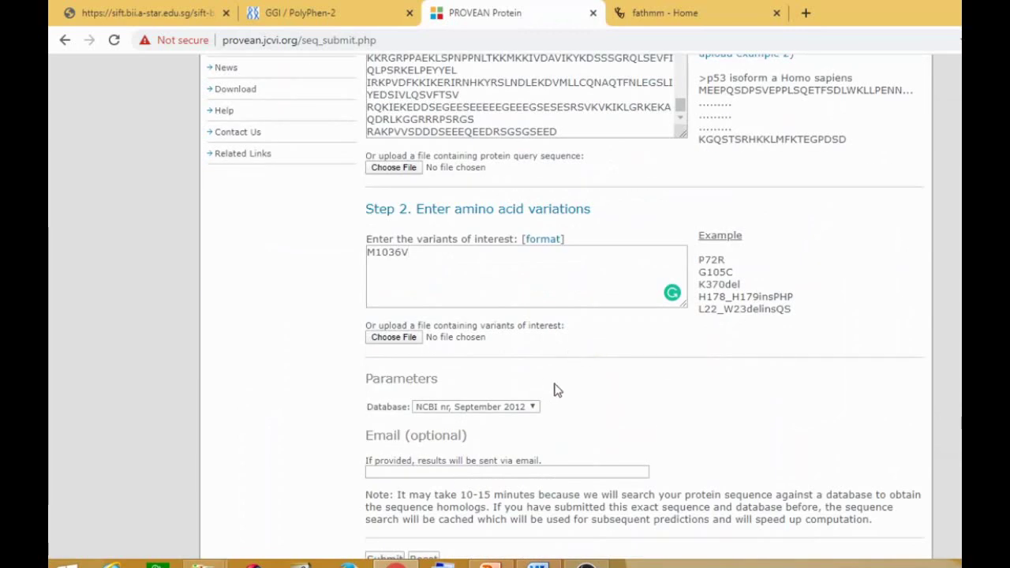
scroll(666, 400, down, 2)
click(395, 408)
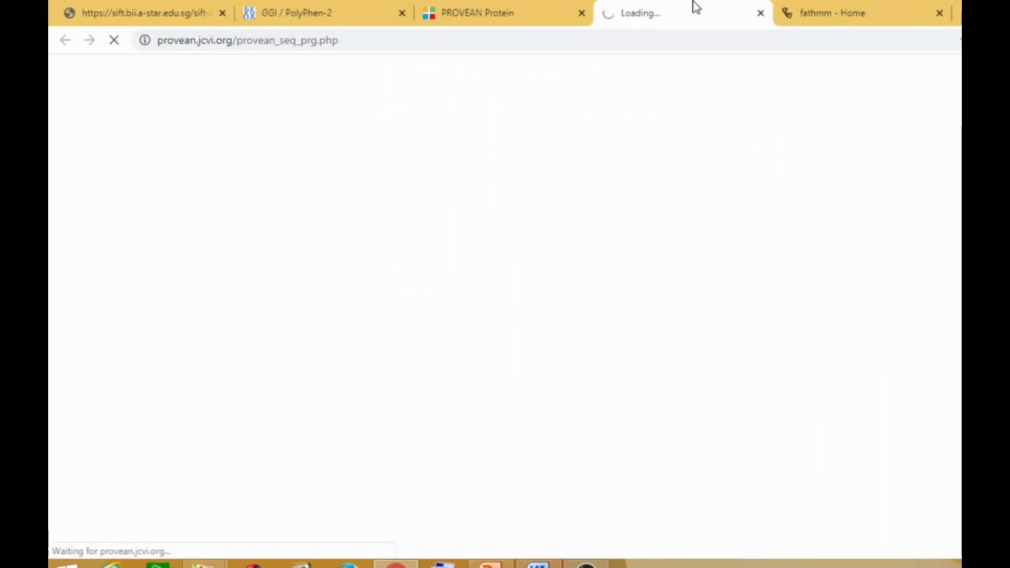
- Switch to the fathmm home page and open Inherited Disease under Coding Variants
click(823, 10)
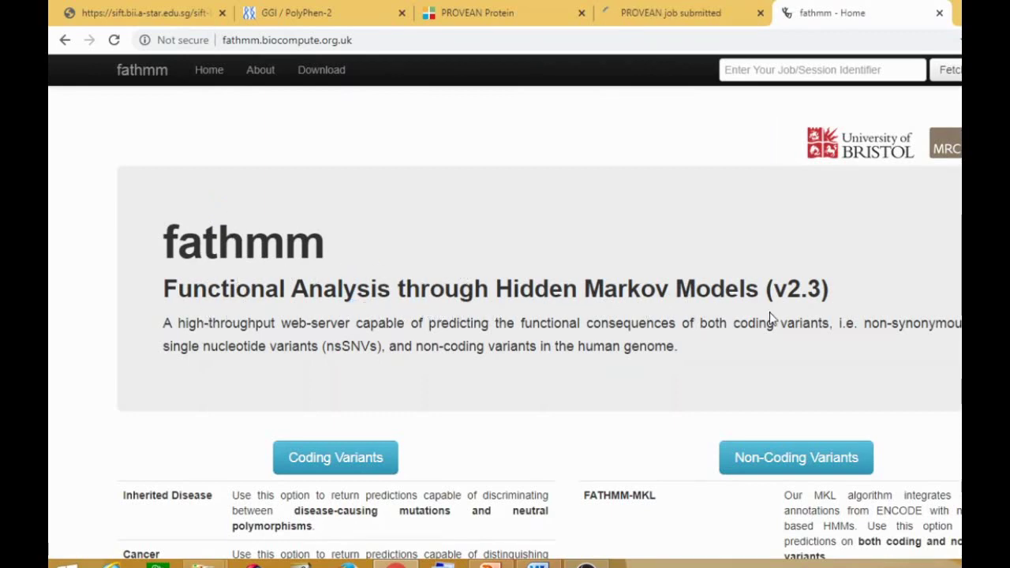
scroll(497, 349, down, 1)
scroll(498, 352, down, 1)
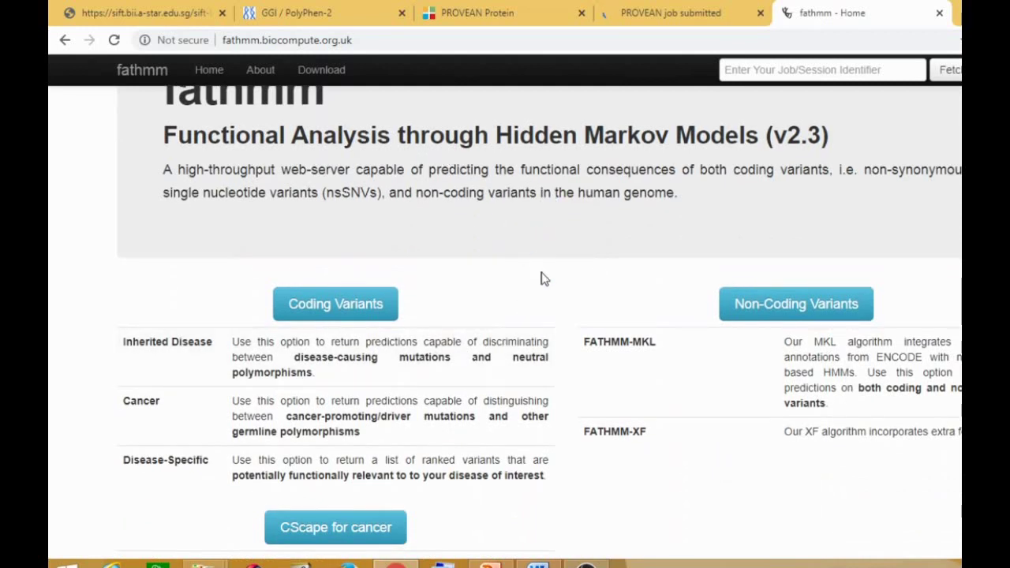
scroll(563, 305, down, 1)
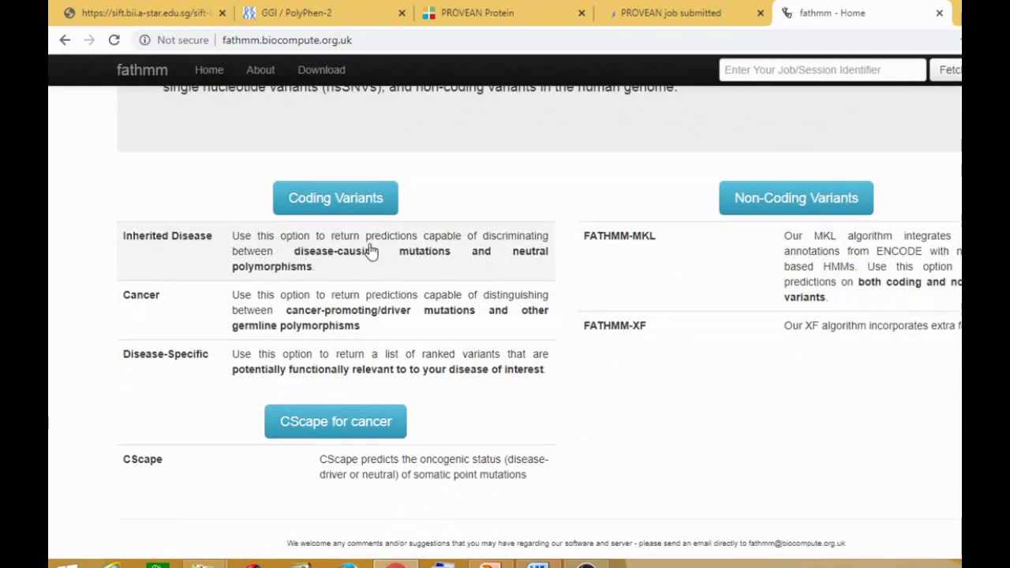
click(190, 245)
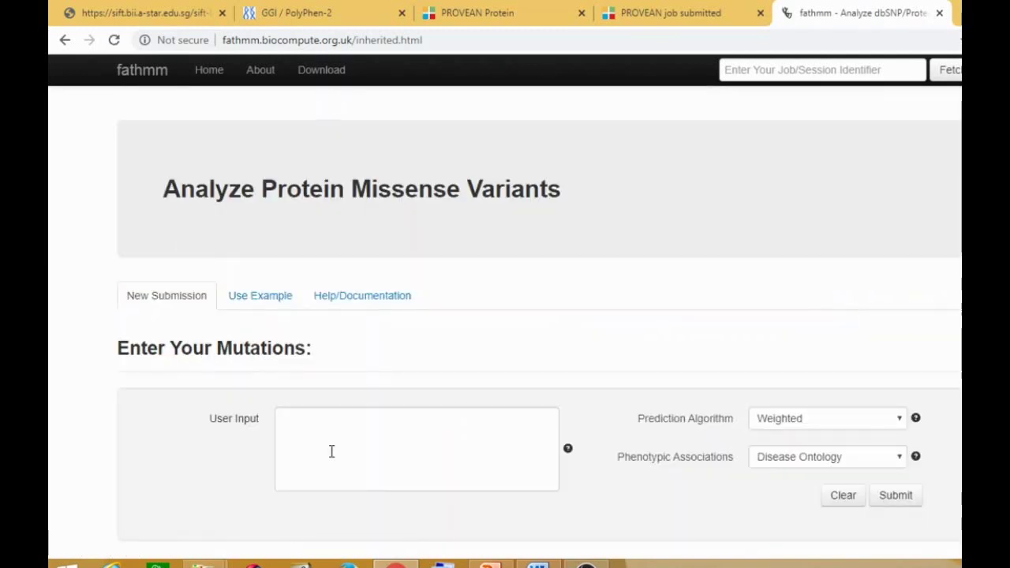
- Leave fathmm's missense form empty and bring back the Word document with the SMARCA4 FASTA sequence
scroll(76, 442, down, 1)
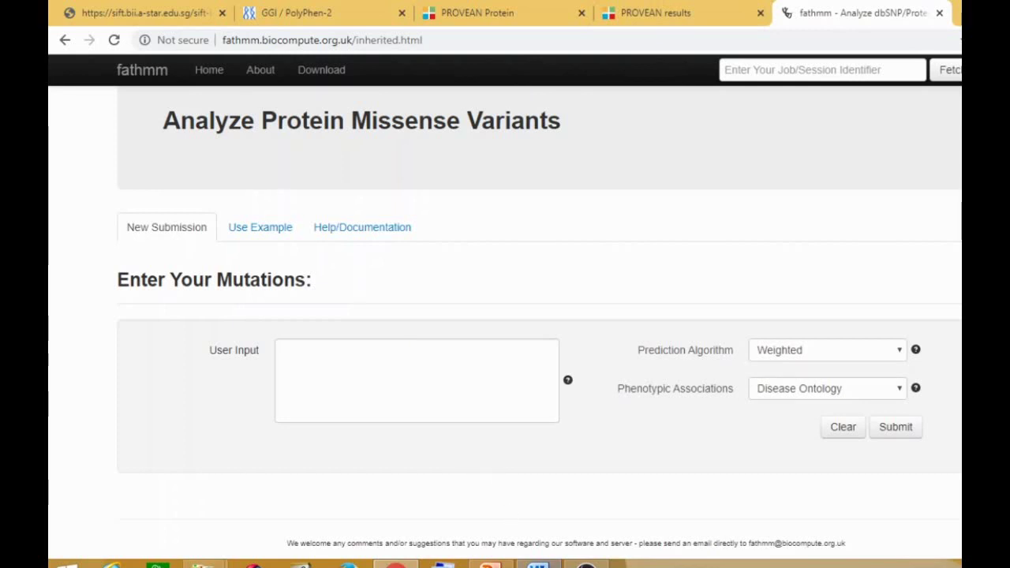
click(509, 497)
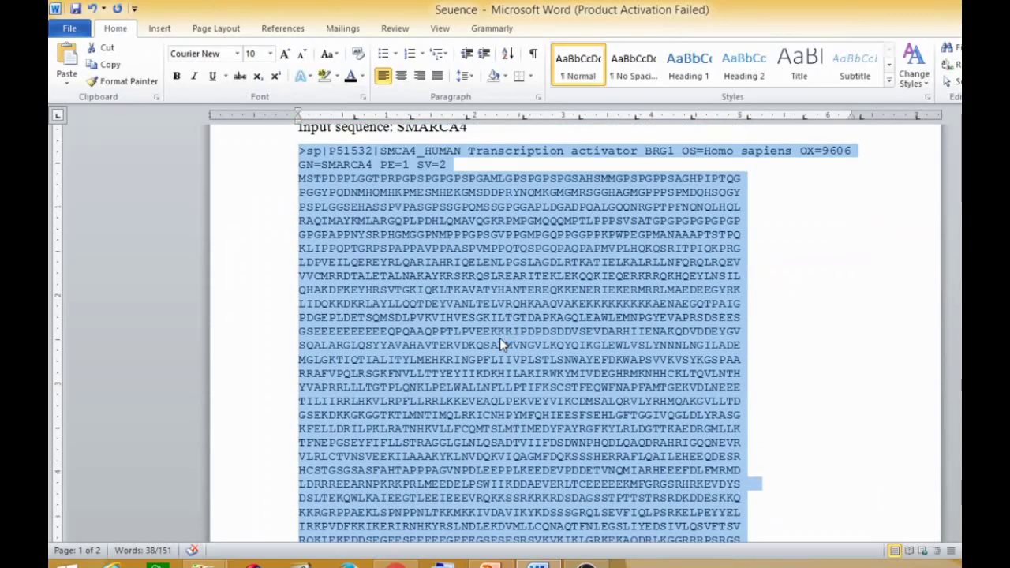
- Select the UniProt accession P51532 in the SMARCA4 FASTA header line
scroll(500, 338, up, 2)
click(461, 288)
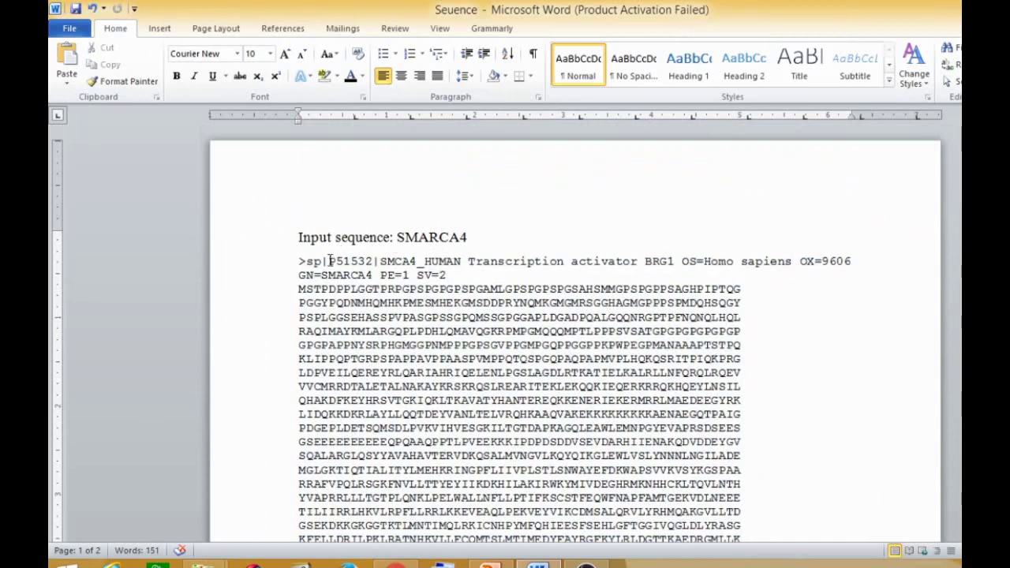
drag(330, 261, 372, 262)
key(ctrl+c)
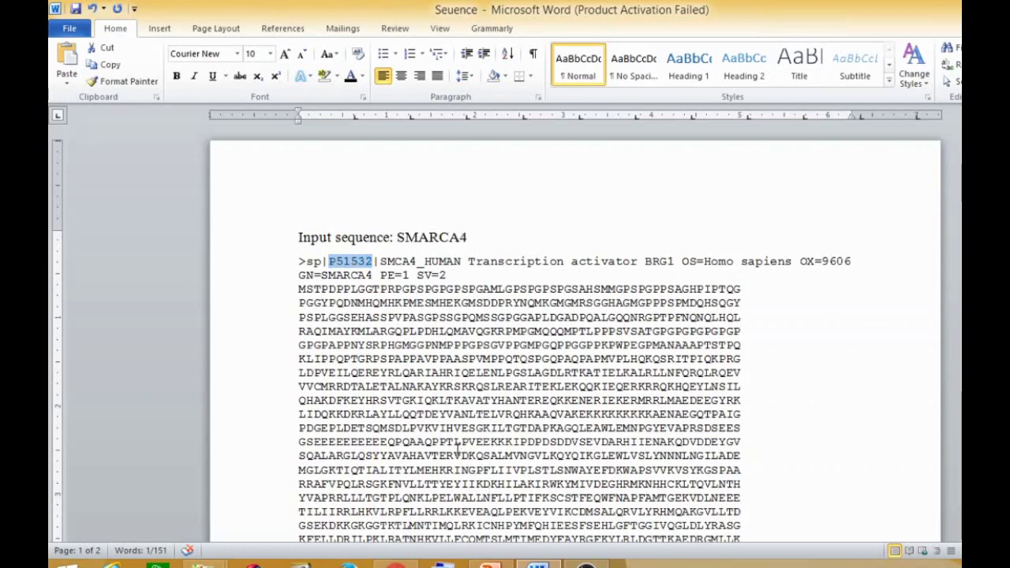
- Enter 'P51532 M1036V' in fathmm's User Input box and submit it for Weighted prediction
key(alt+Tab)
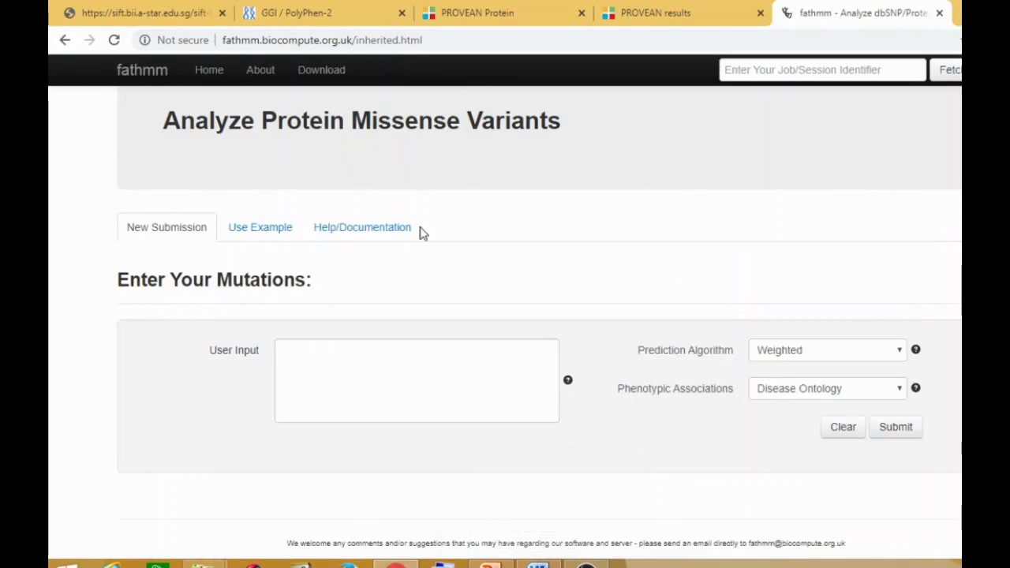
key(ctrl+v)
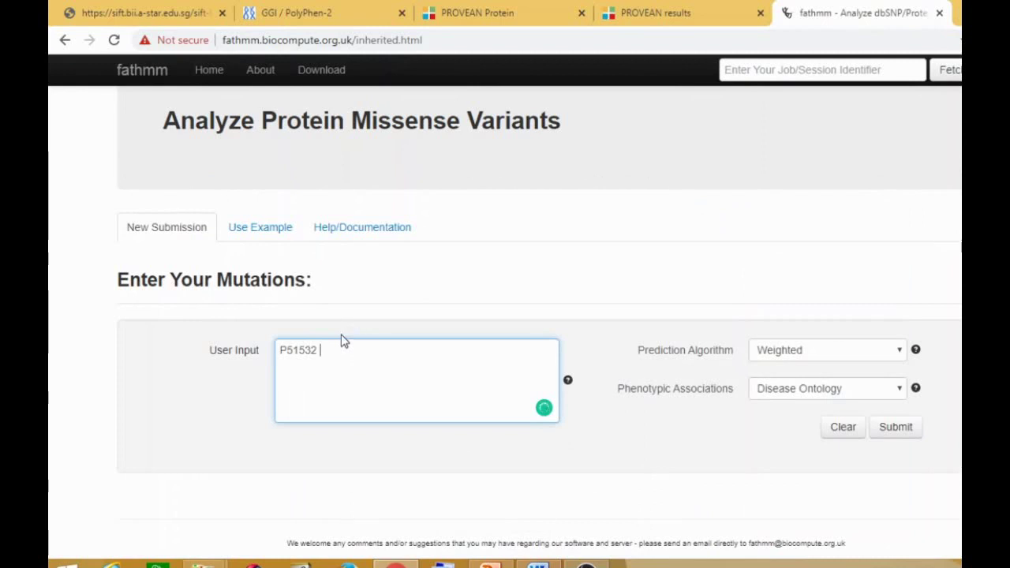
text(M1036V)
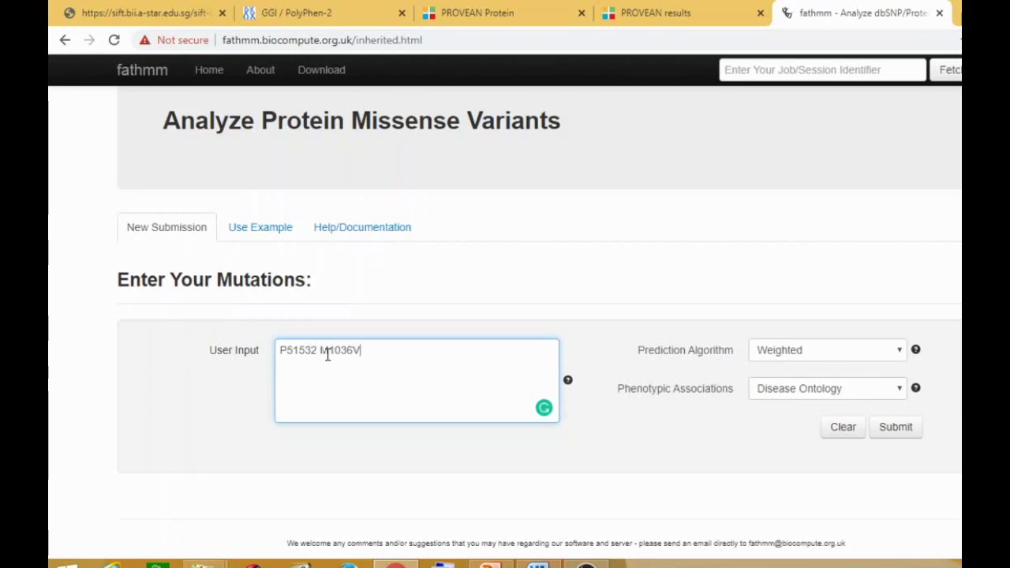
click(887, 432)
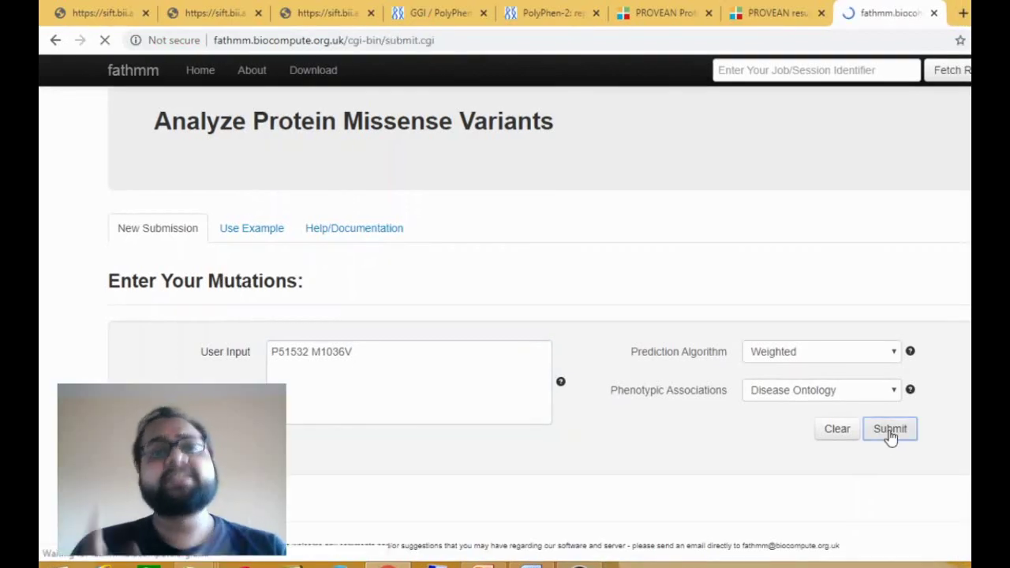